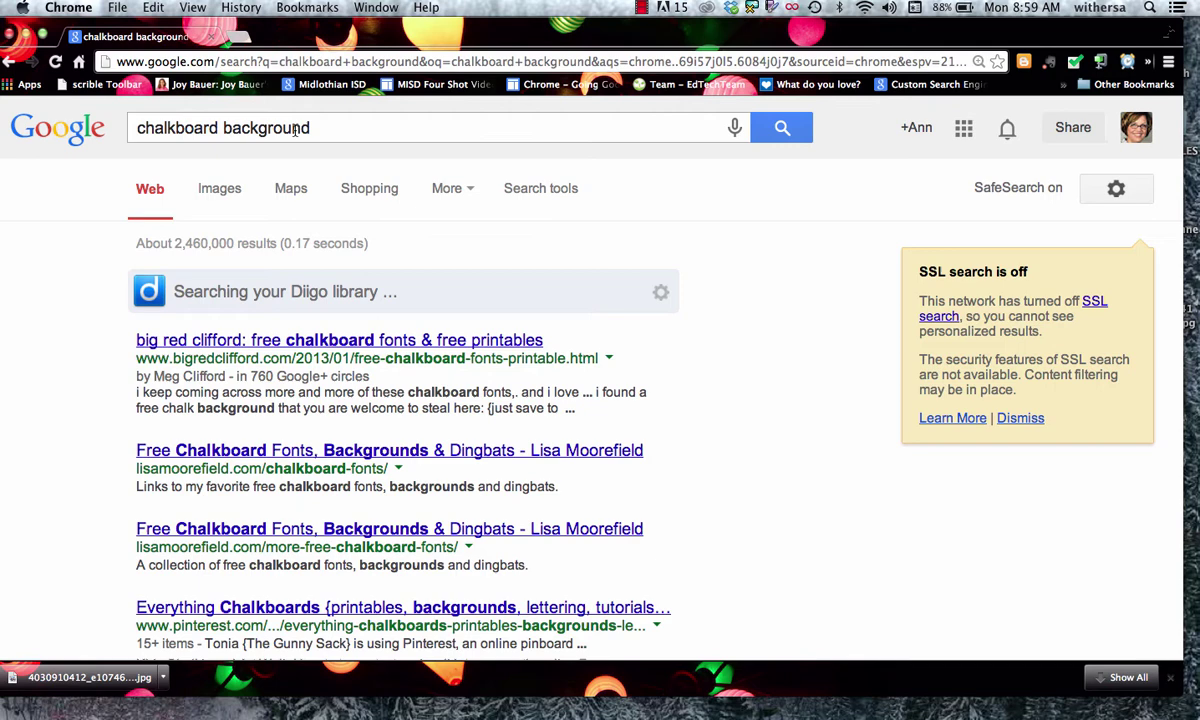
- Switch the chalkboard background search to image results
click(220, 192)
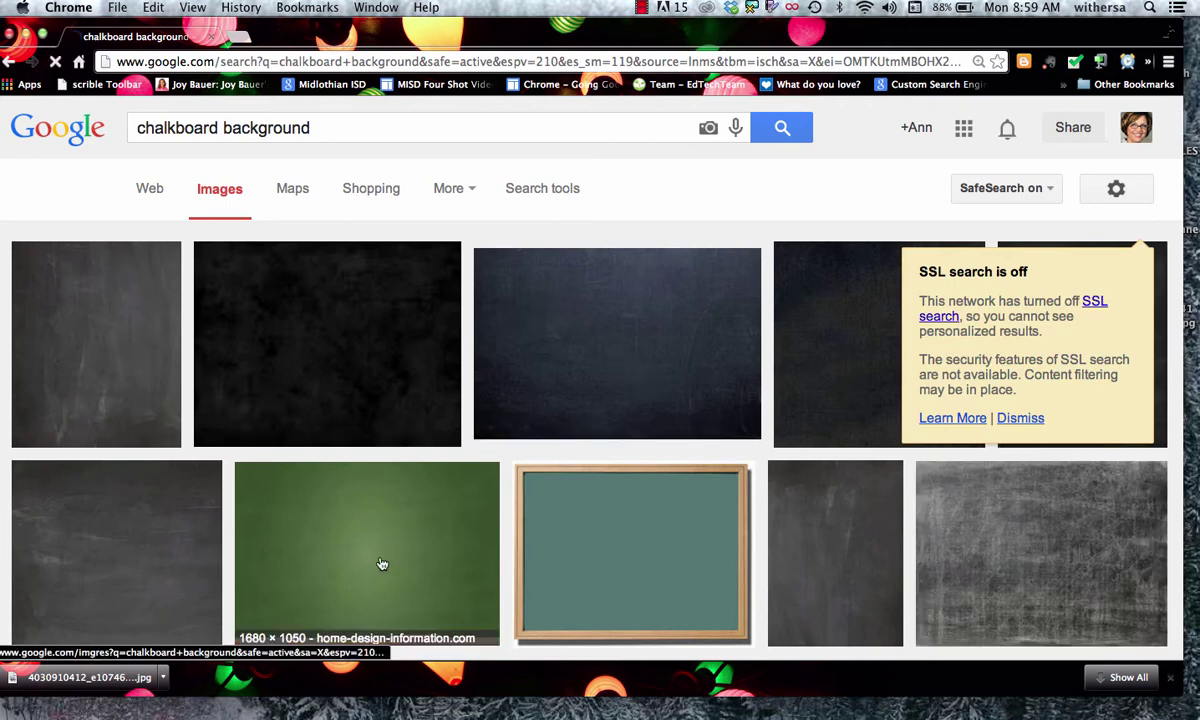
- Open the green chalkboard image on its own and view it at full size
click(381, 564)
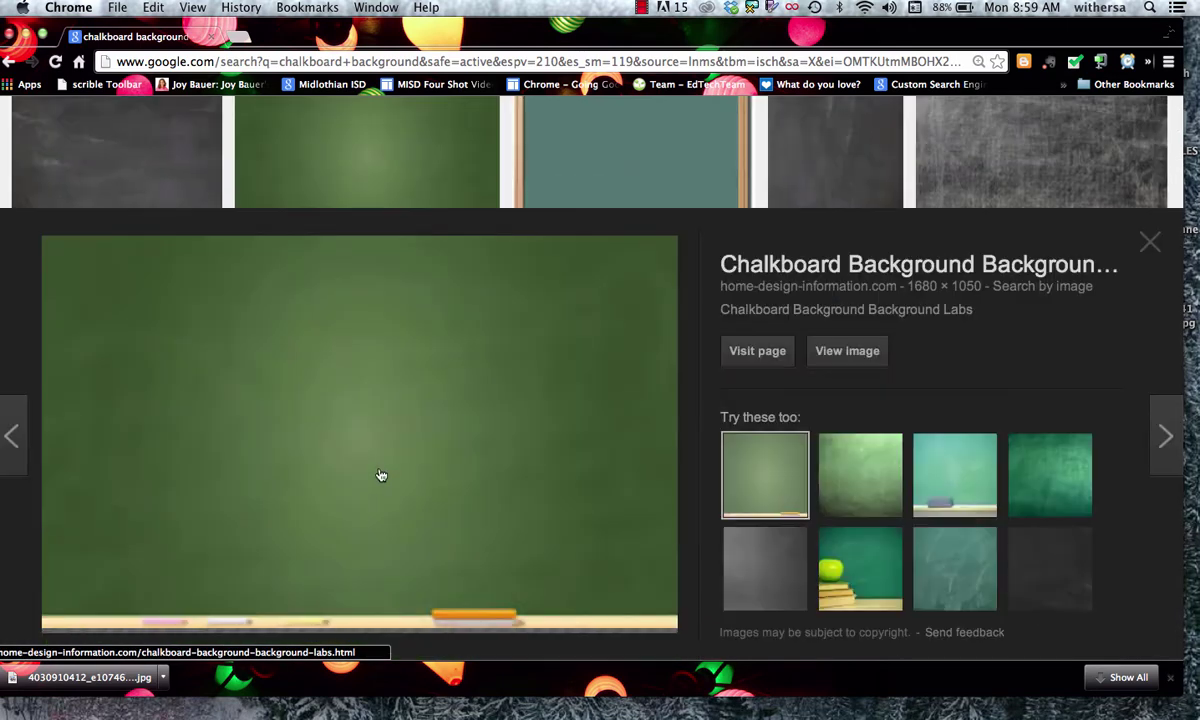
click(856, 352)
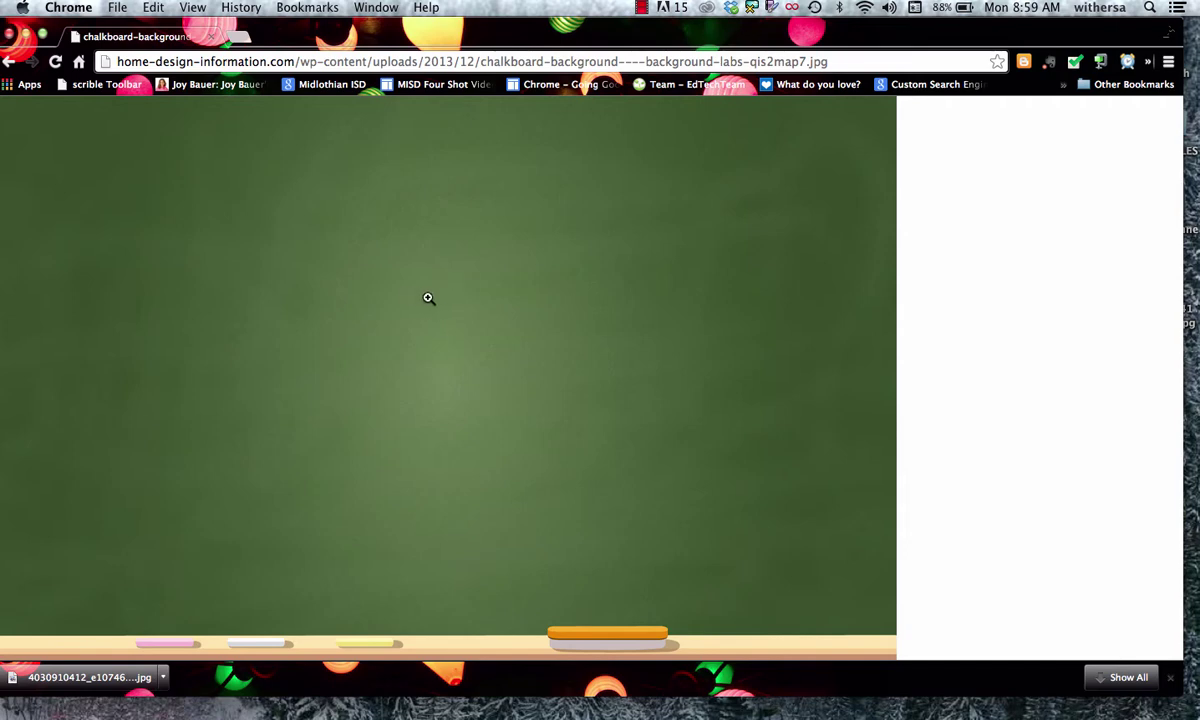
click(428, 297)
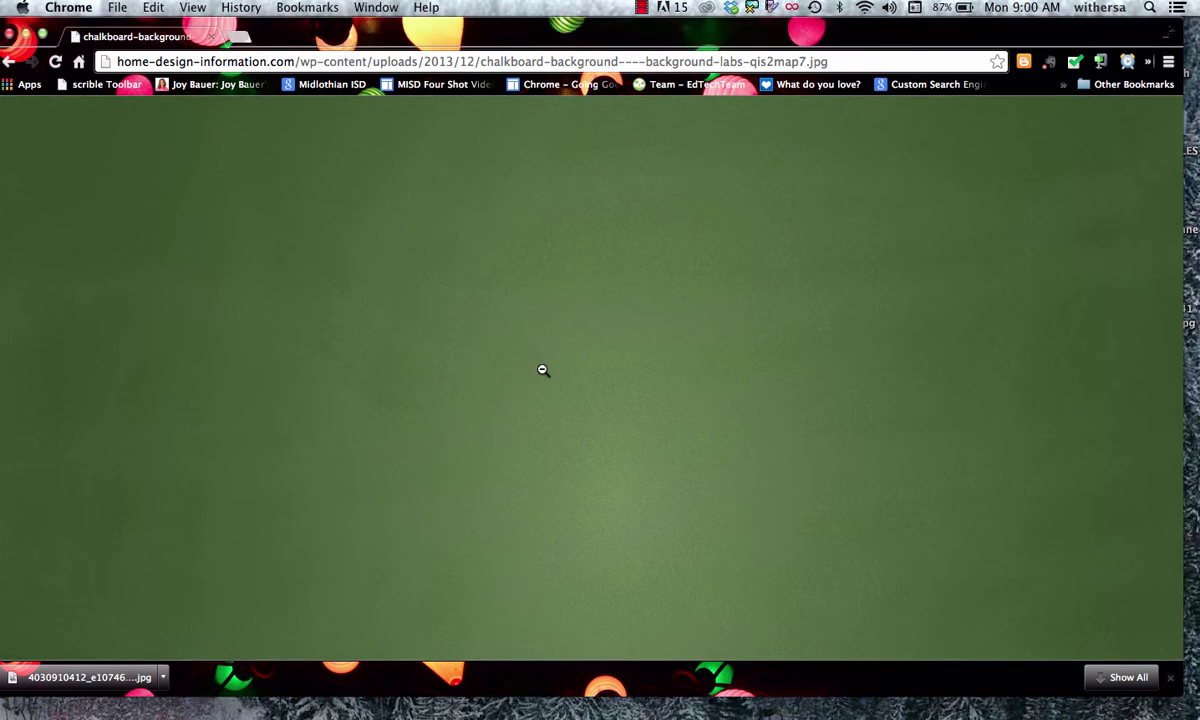
- Save the green chalkboard image as a JPG to the Desktop
right_click(543, 370)
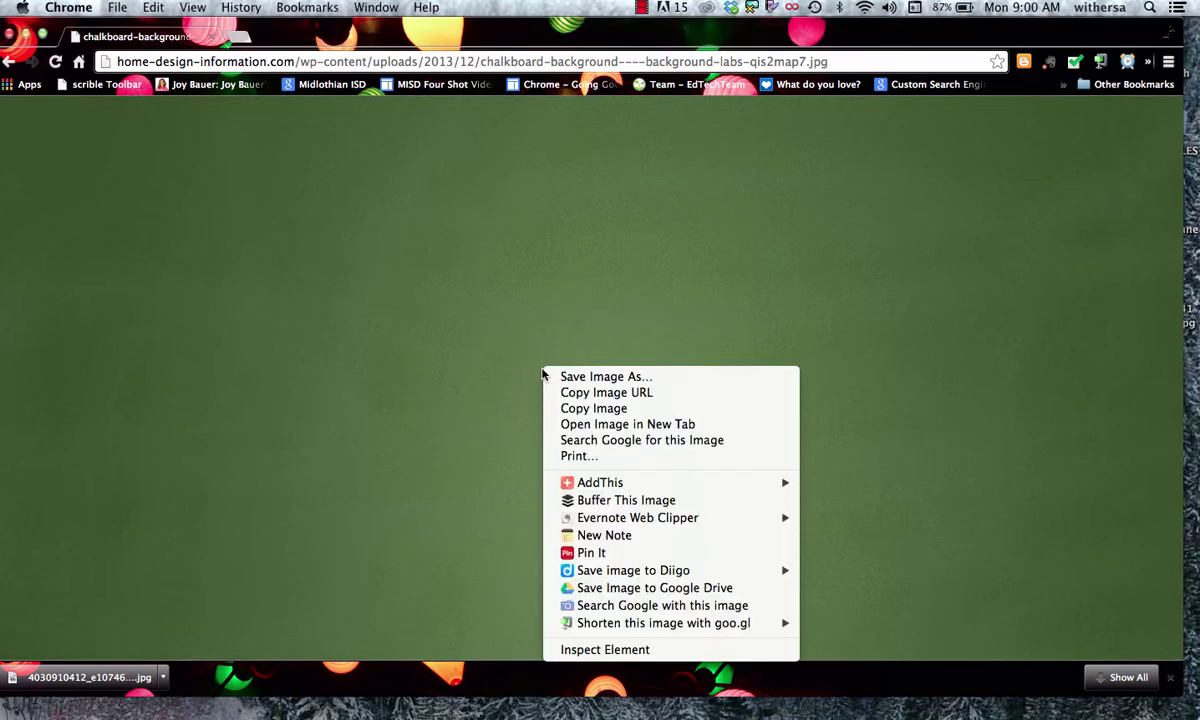
click(598, 378)
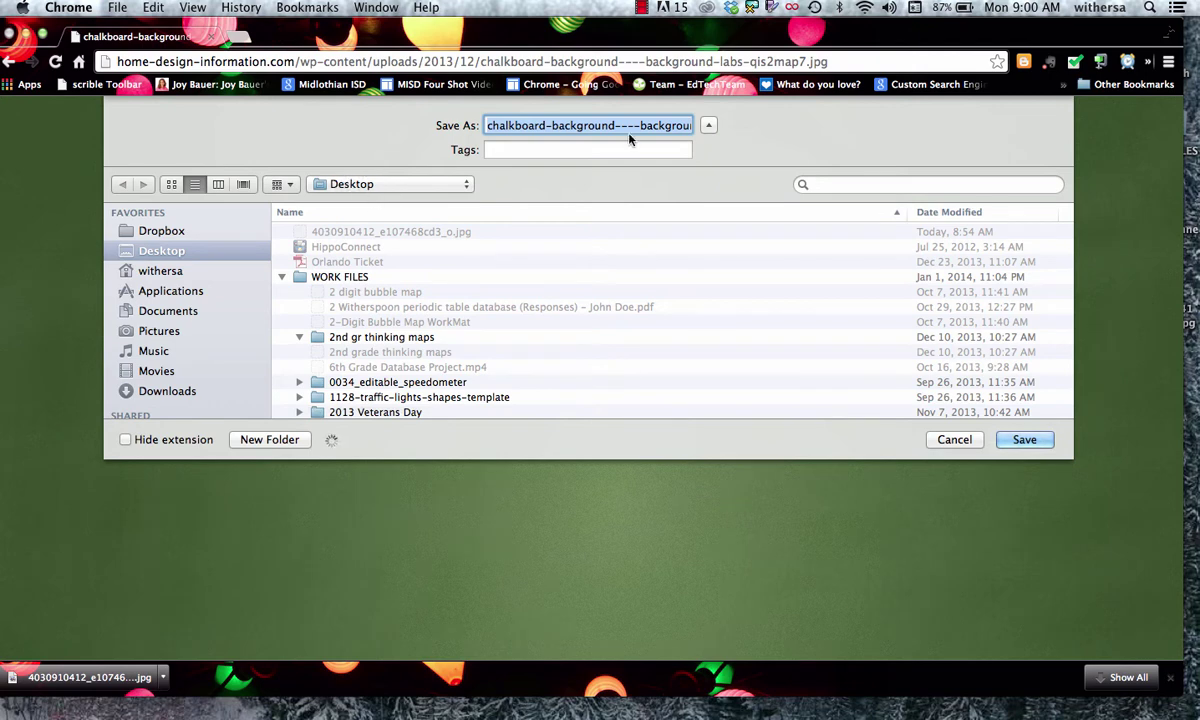
click(709, 126)
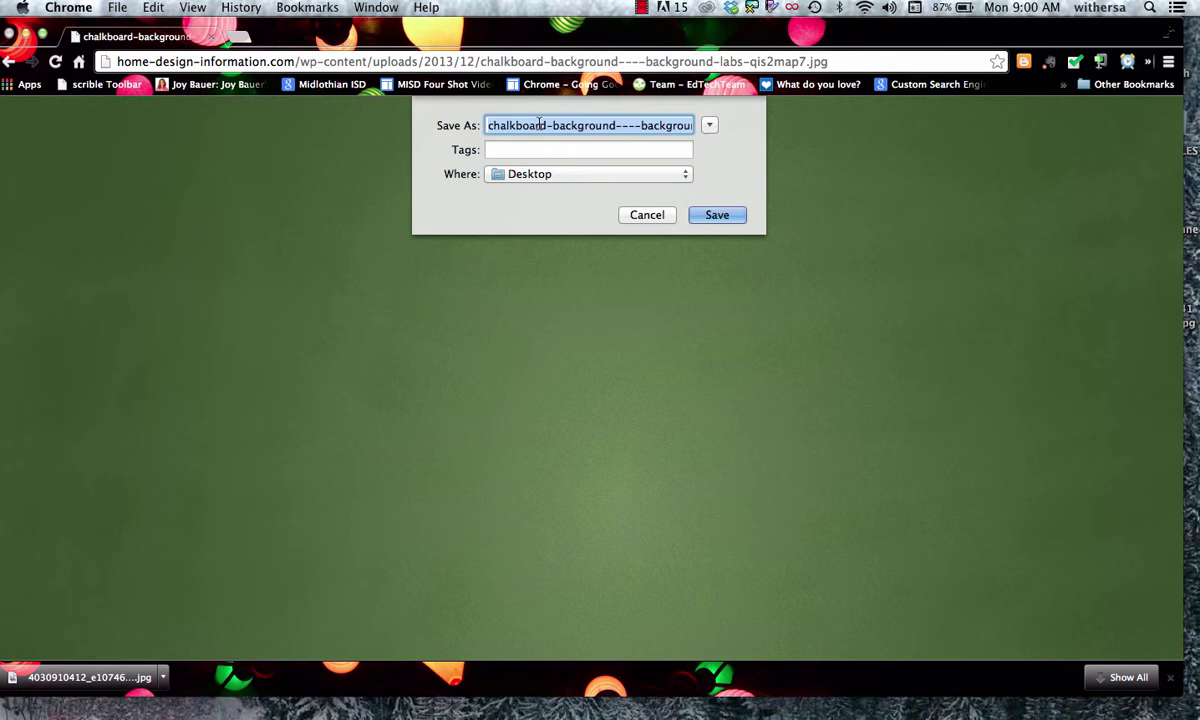
click(685, 176)
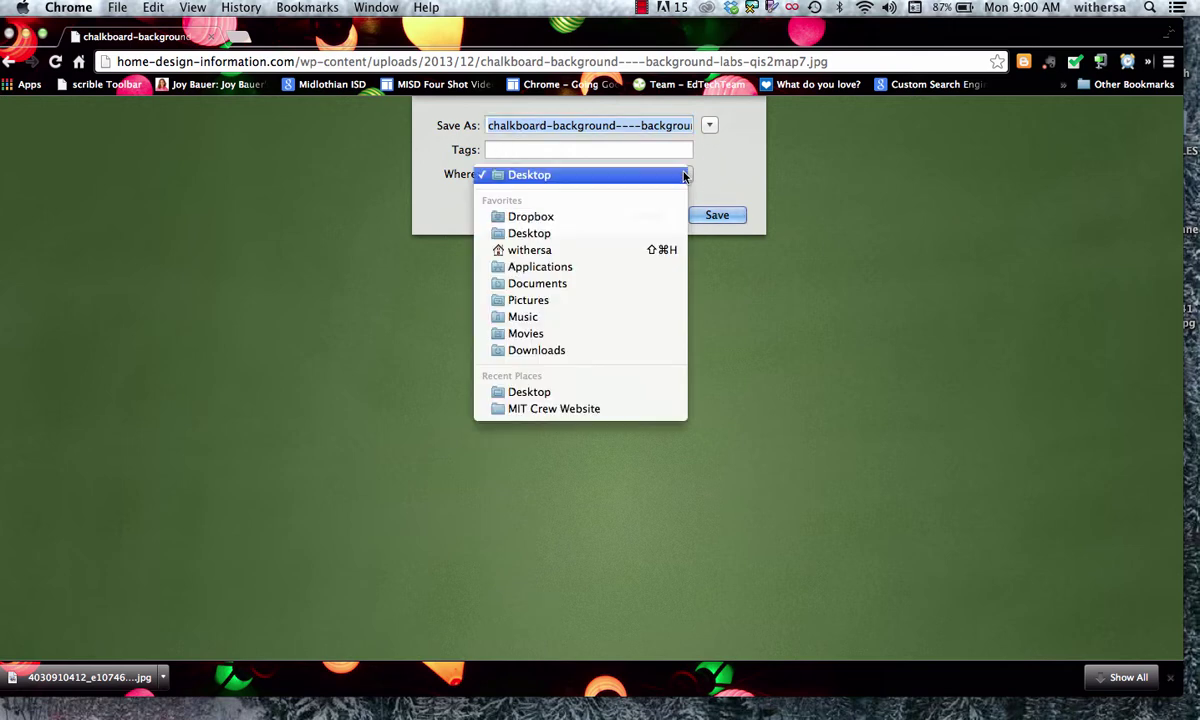
click(710, 127)
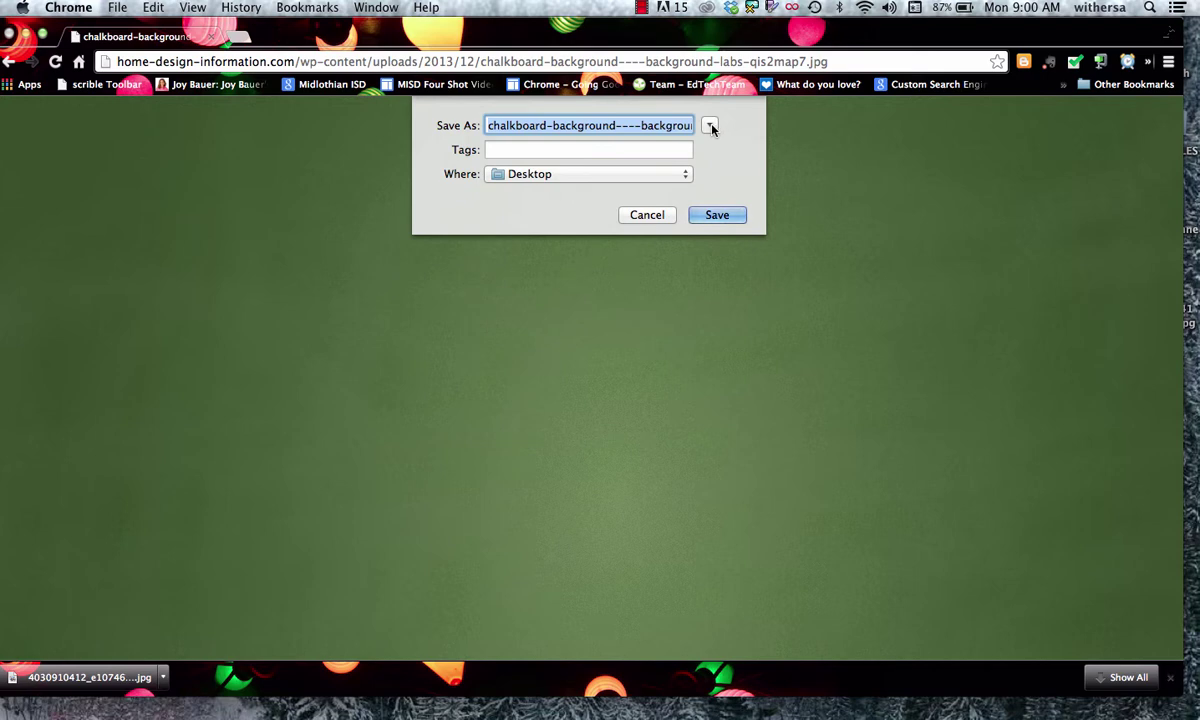
click(710, 127)
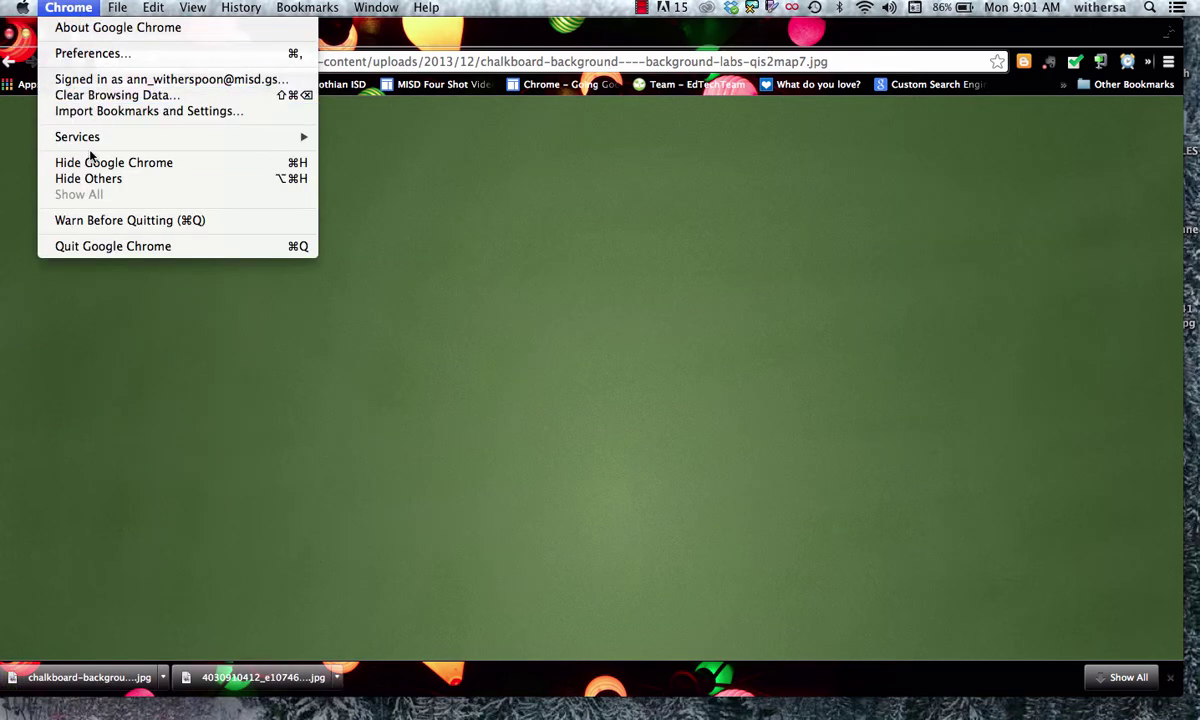
- Hide Chrome and open the chalkboard JPG from the desktop in Preview
click(90, 162)
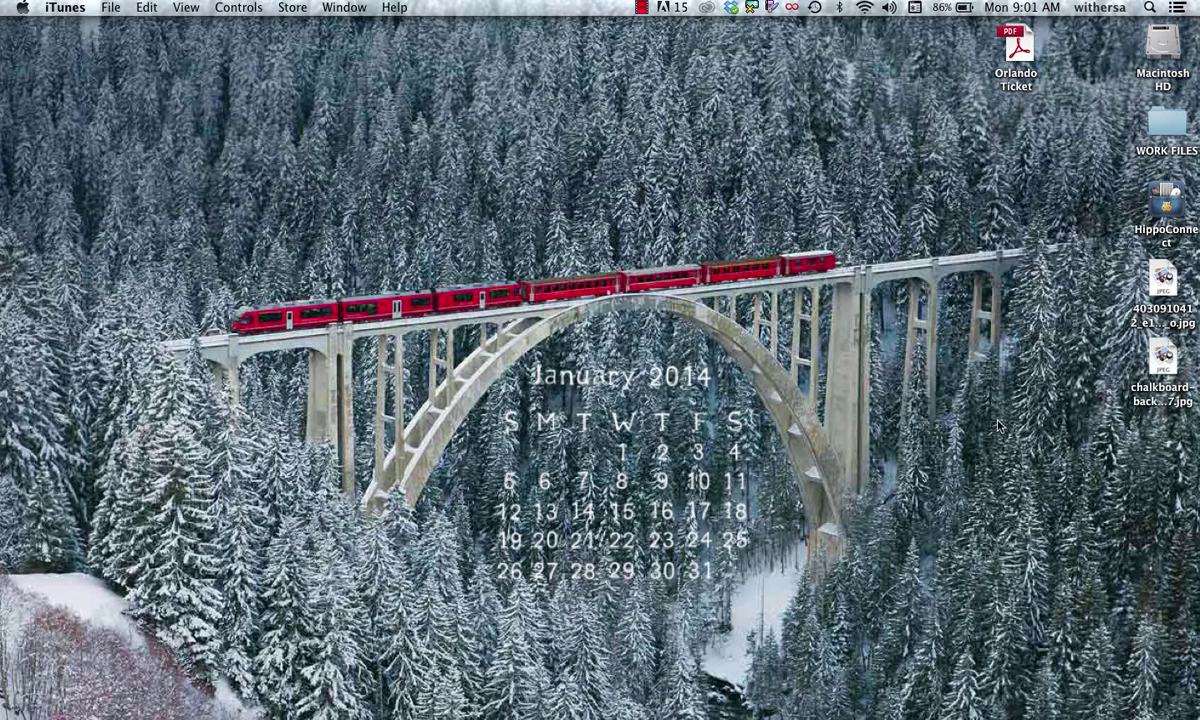
drag(1092, 340, 606, 202)
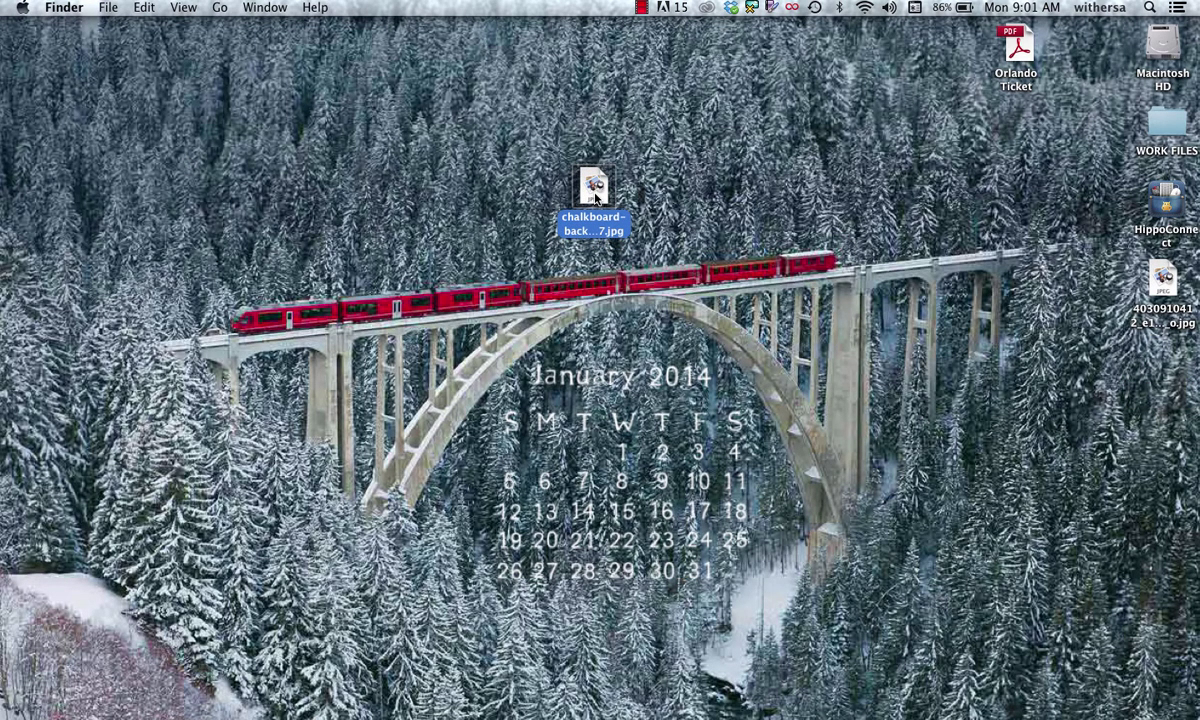
double_click(595, 199)
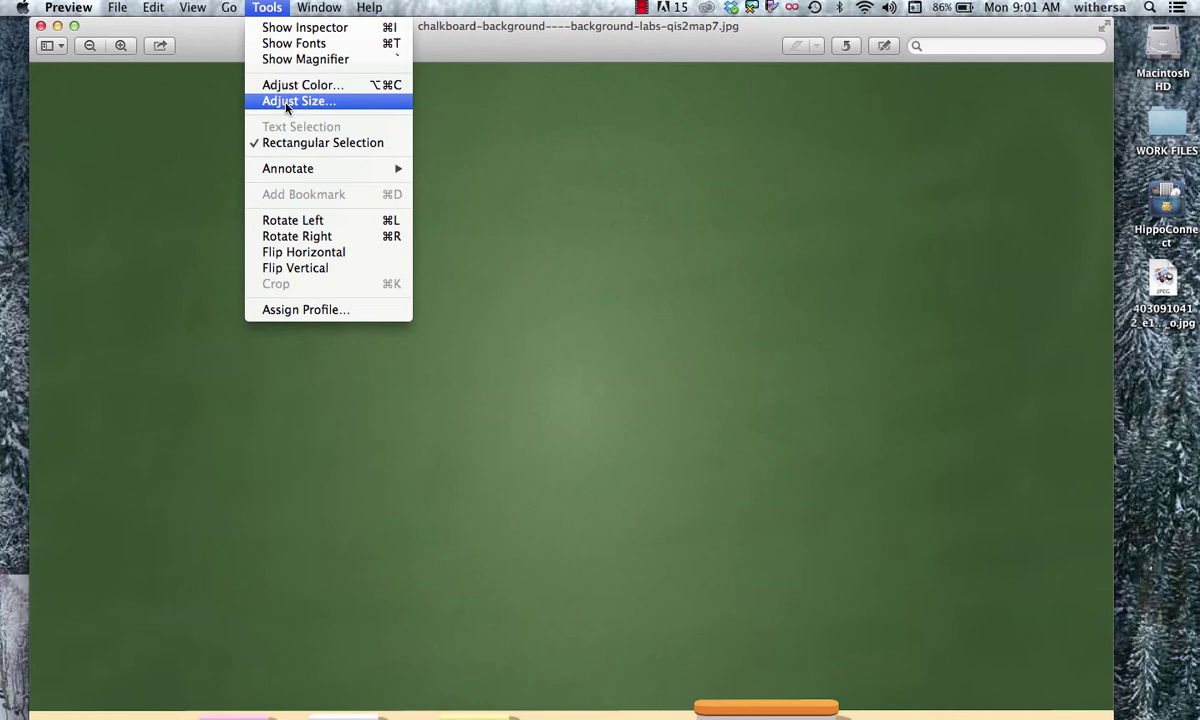
- Resize the chalkboard image to 1280 × 720 pixels with Scale proportionally turned off
click(287, 102)
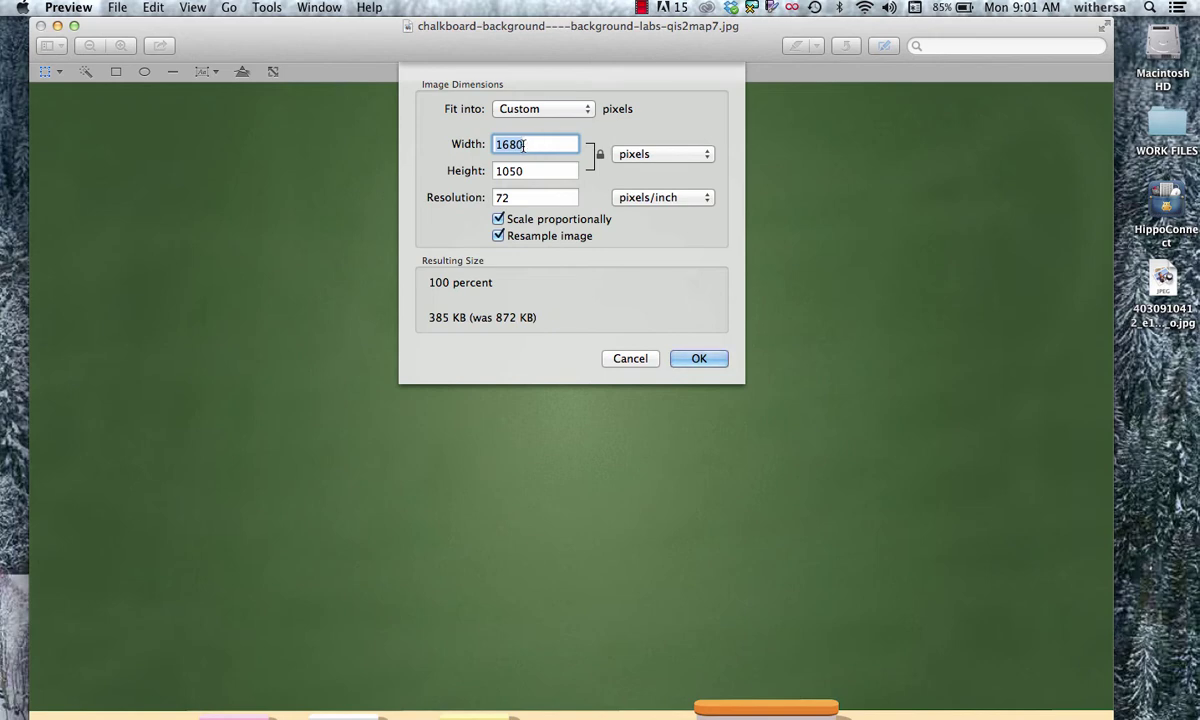
text(12)
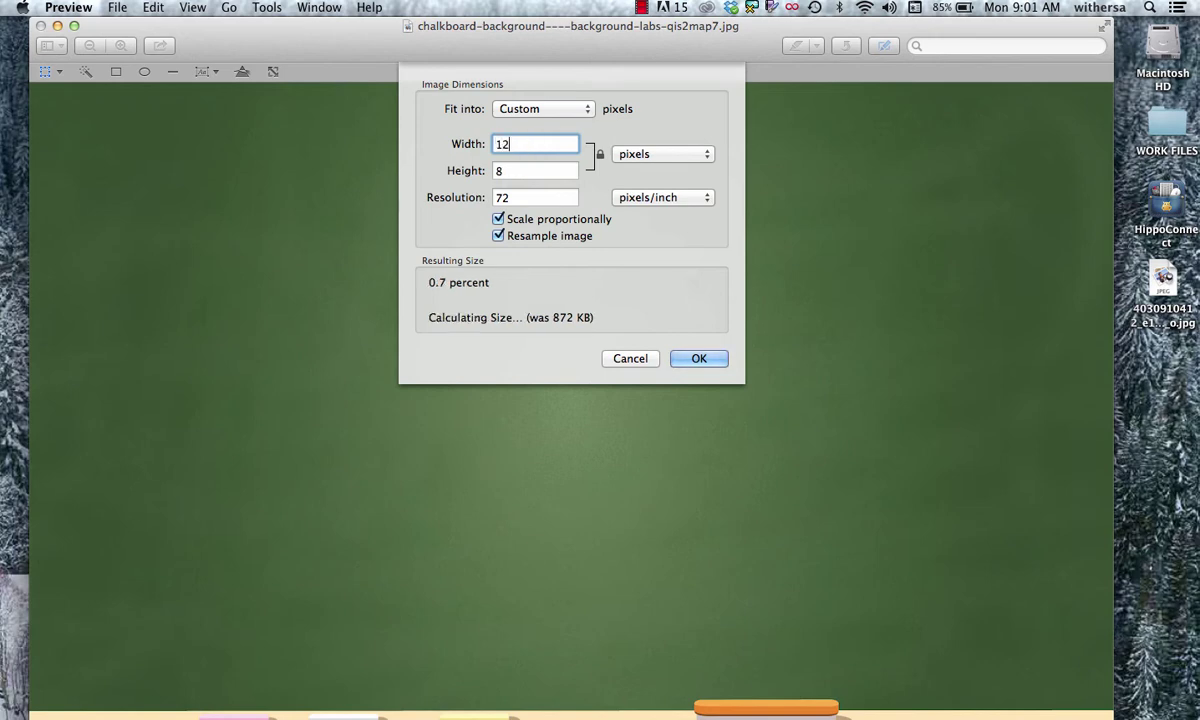
text(80)
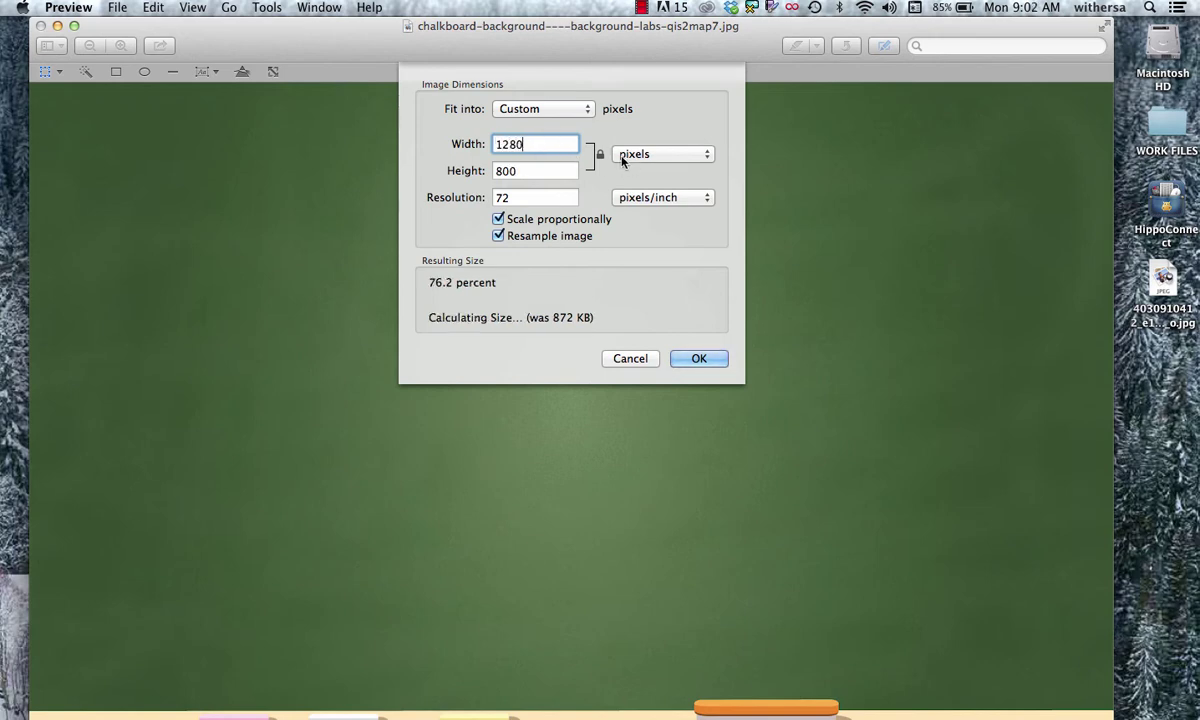
click(518, 172)
drag(518, 172, 503, 174)
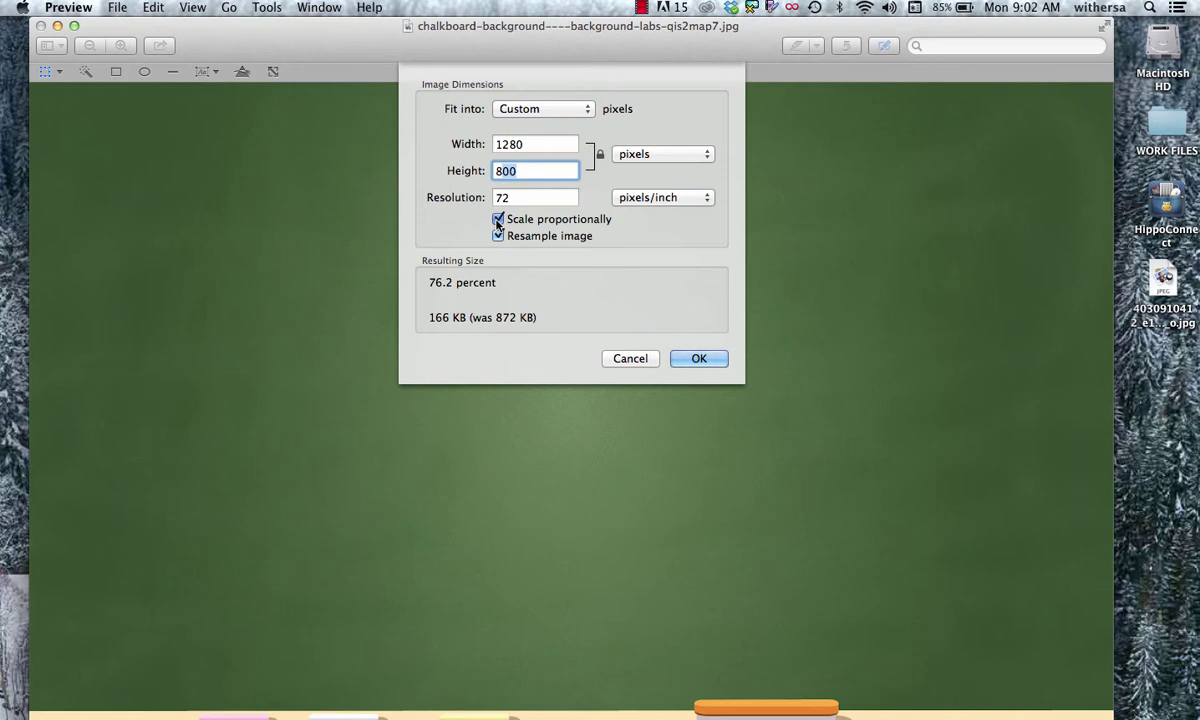
click(498, 220)
text(720)
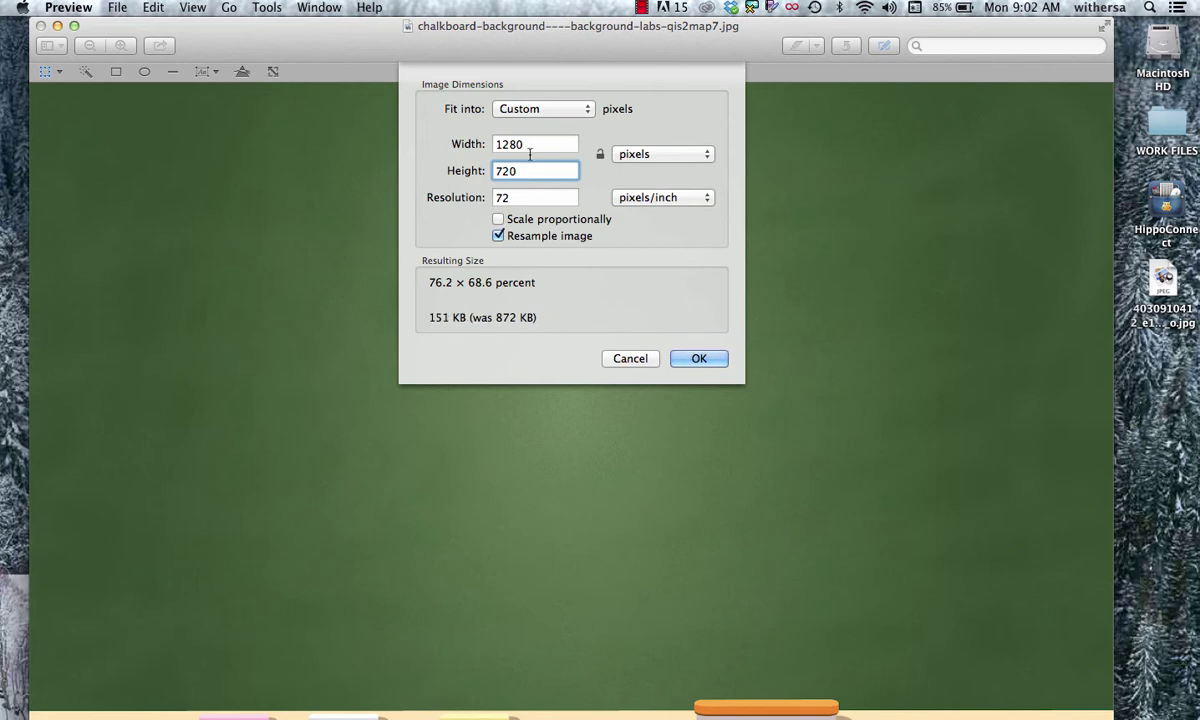
click(690, 359)
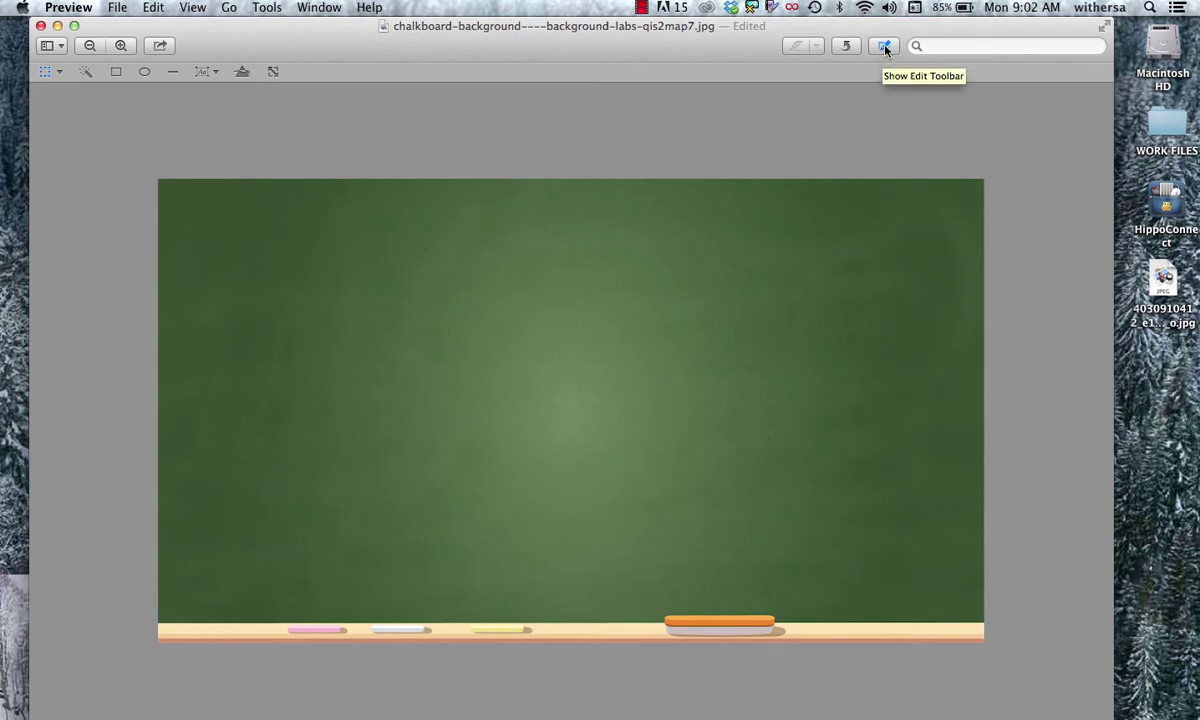
- Choose the Line tool with white colour, plain ends and a thick stroke width
click(885, 47)
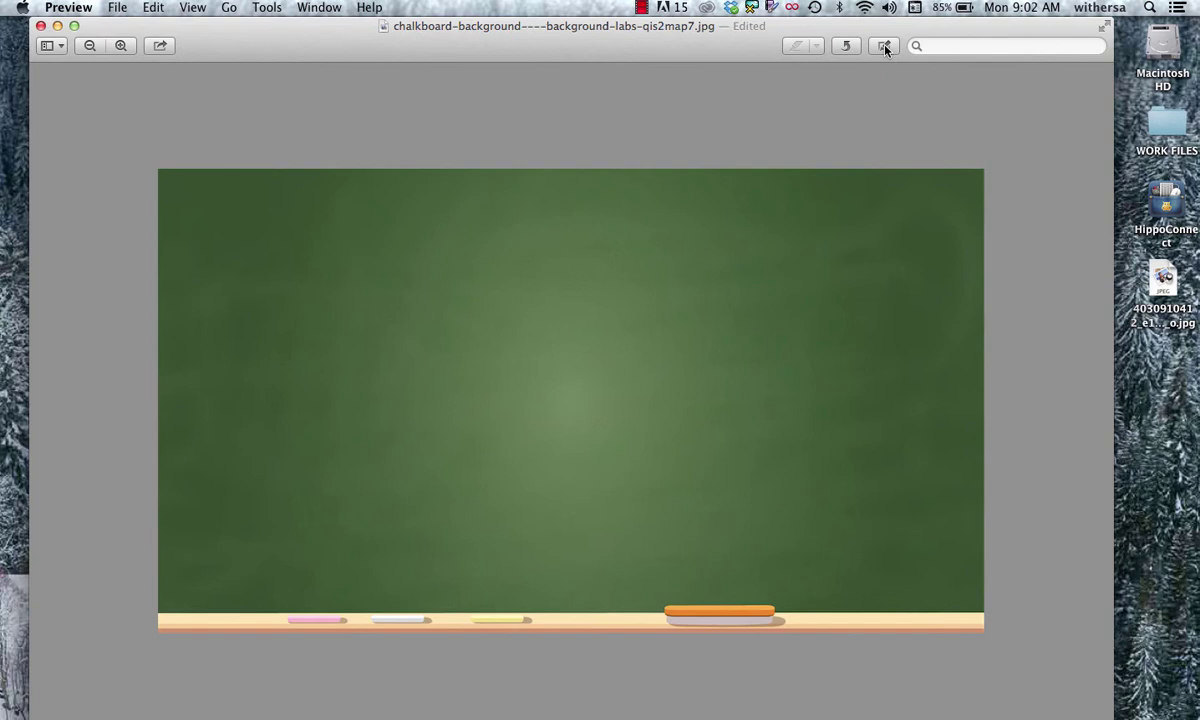
click(884, 48)
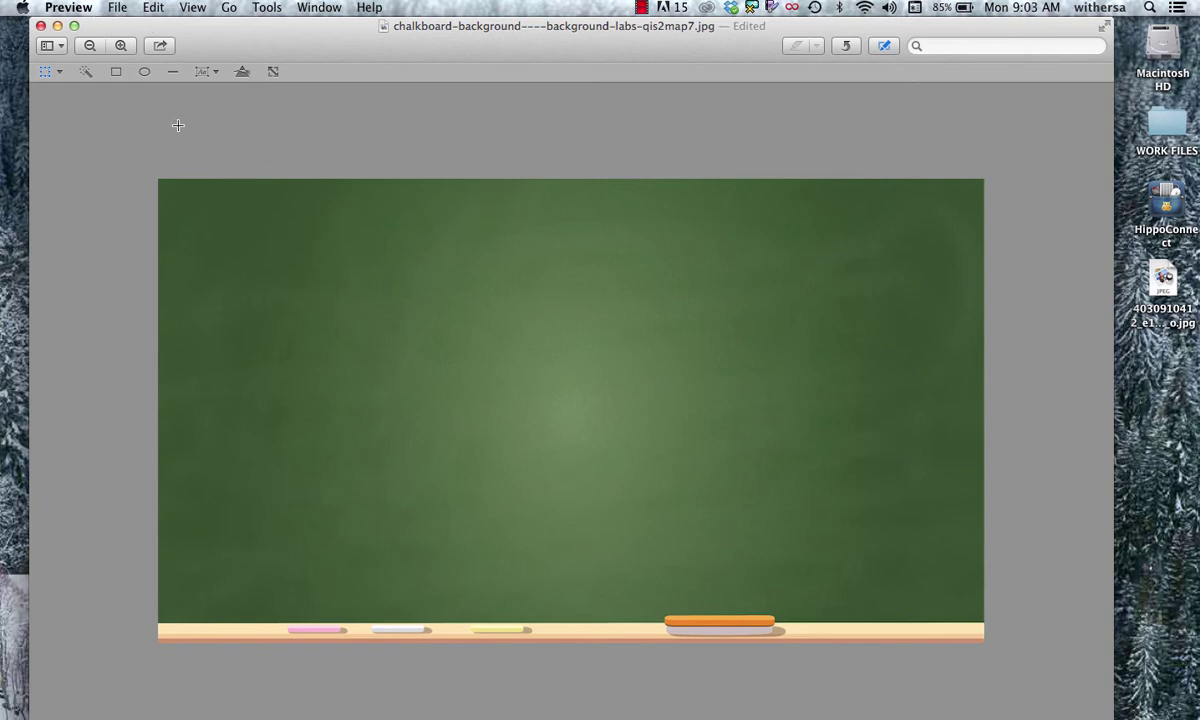
click(172, 76)
click(311, 73)
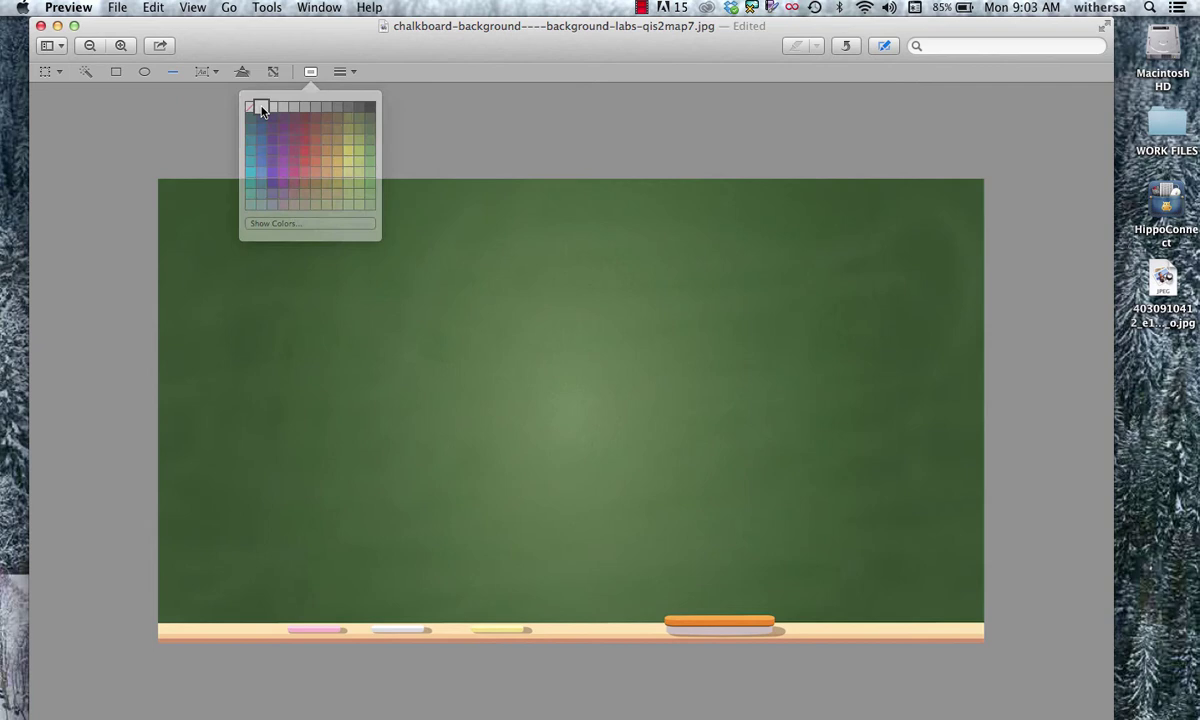
click(262, 112)
click(342, 74)
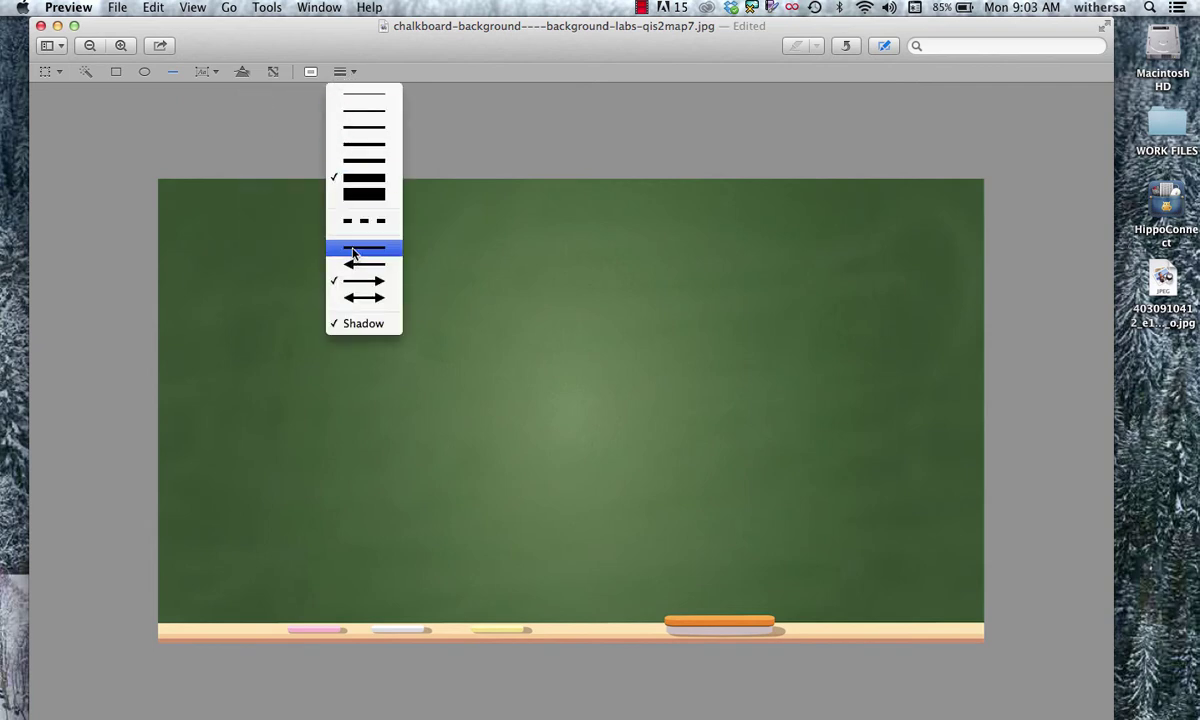
click(353, 254)
click(345, 72)
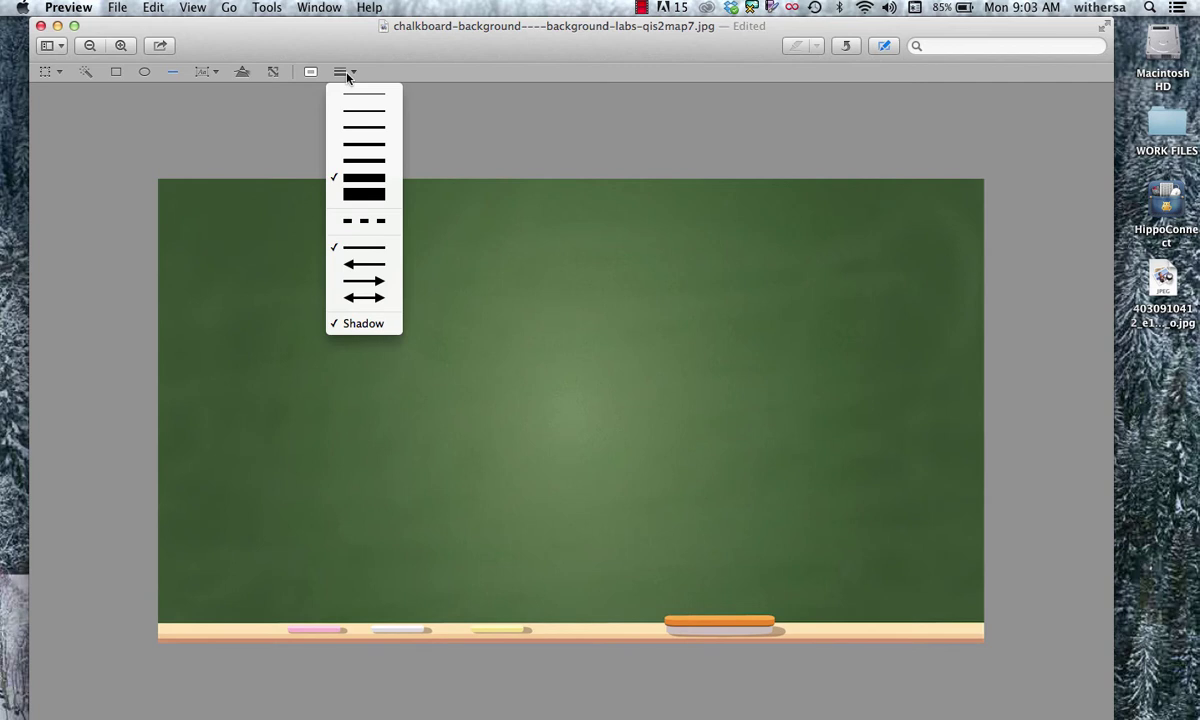
click(358, 159)
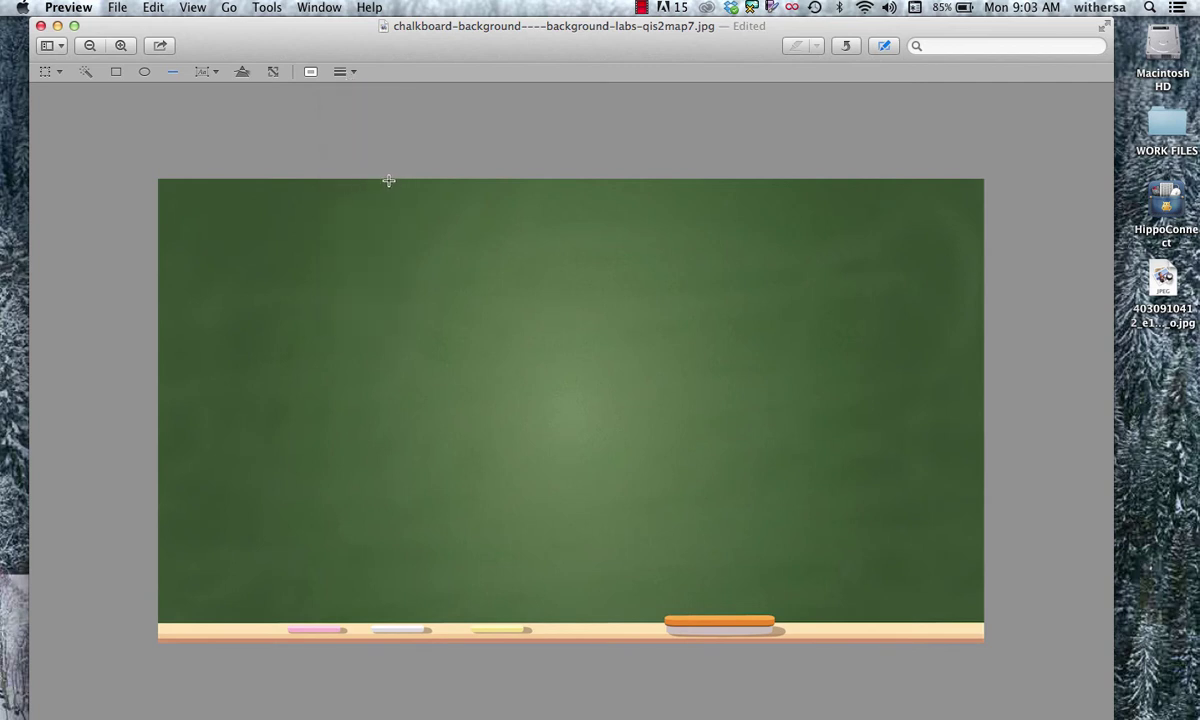
- Draw two white vertical lines splitting the chalkboard into three columns, nudging the left one leftward
drag(389, 181, 395, 621)
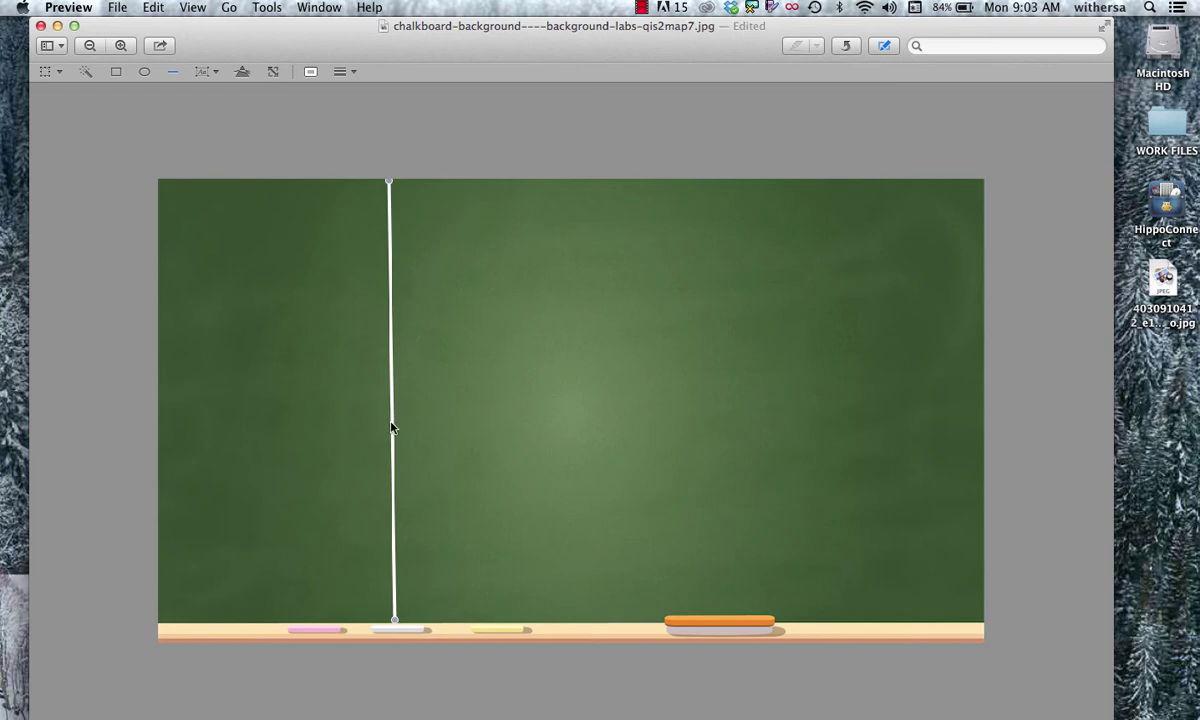
drag(391, 427, 452, 430)
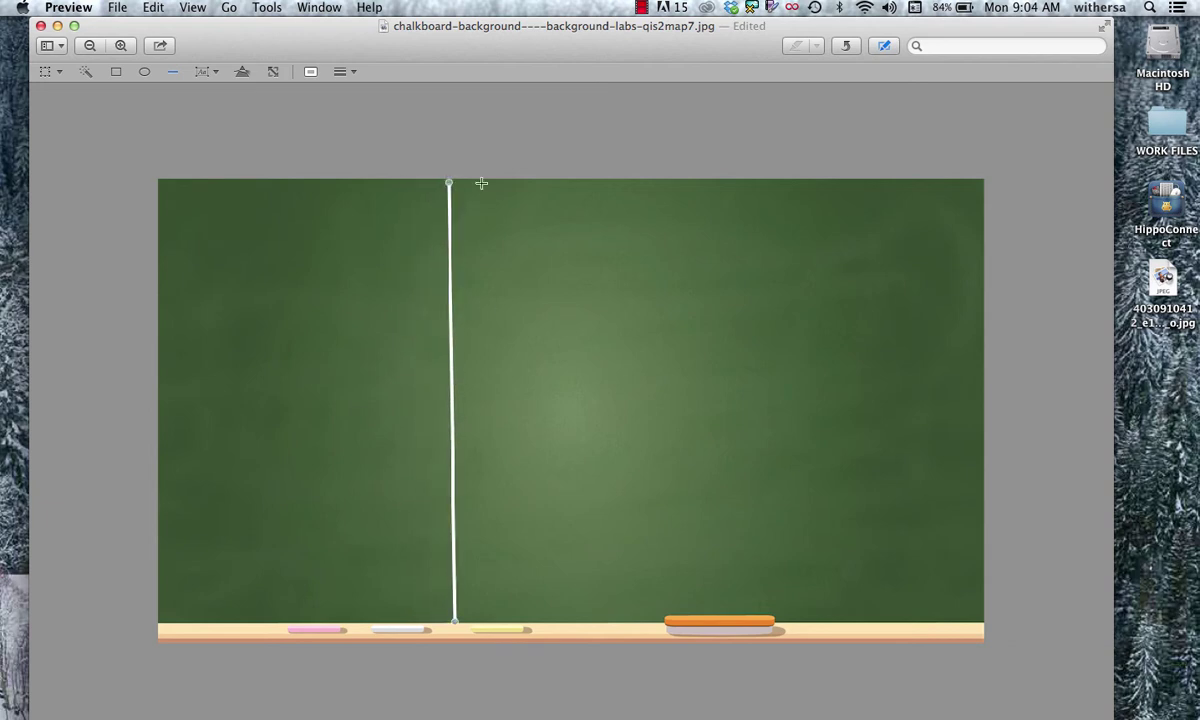
click(400, 140)
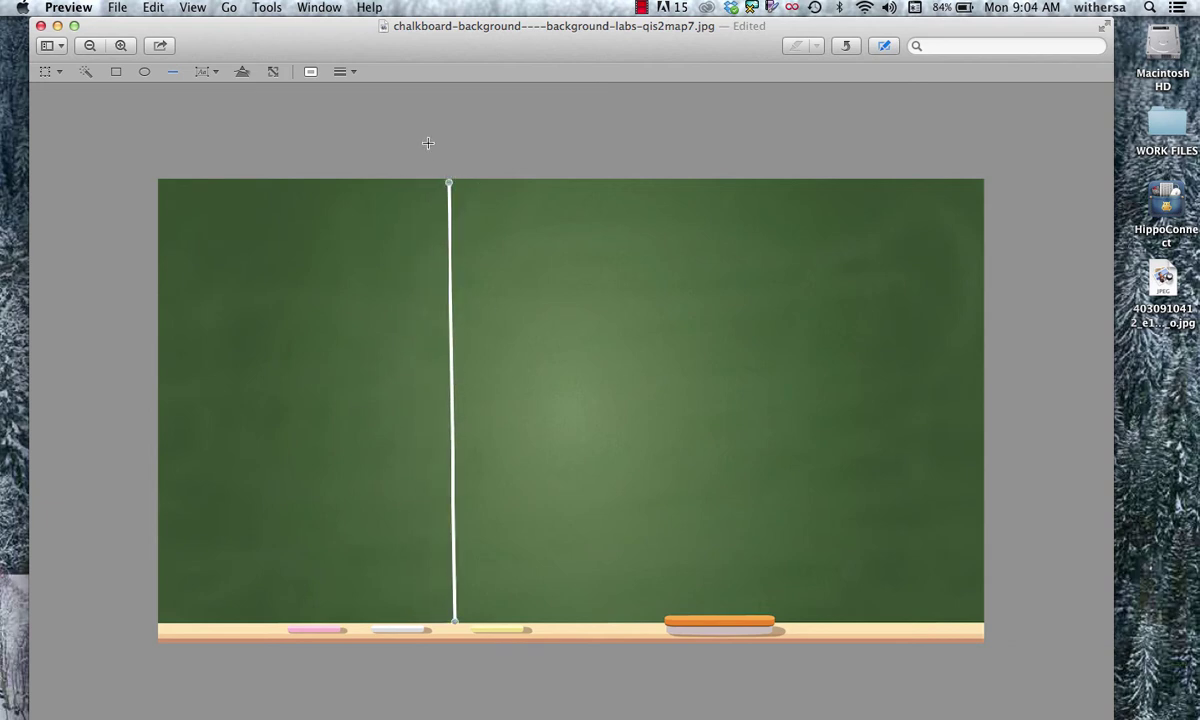
click(343, 72)
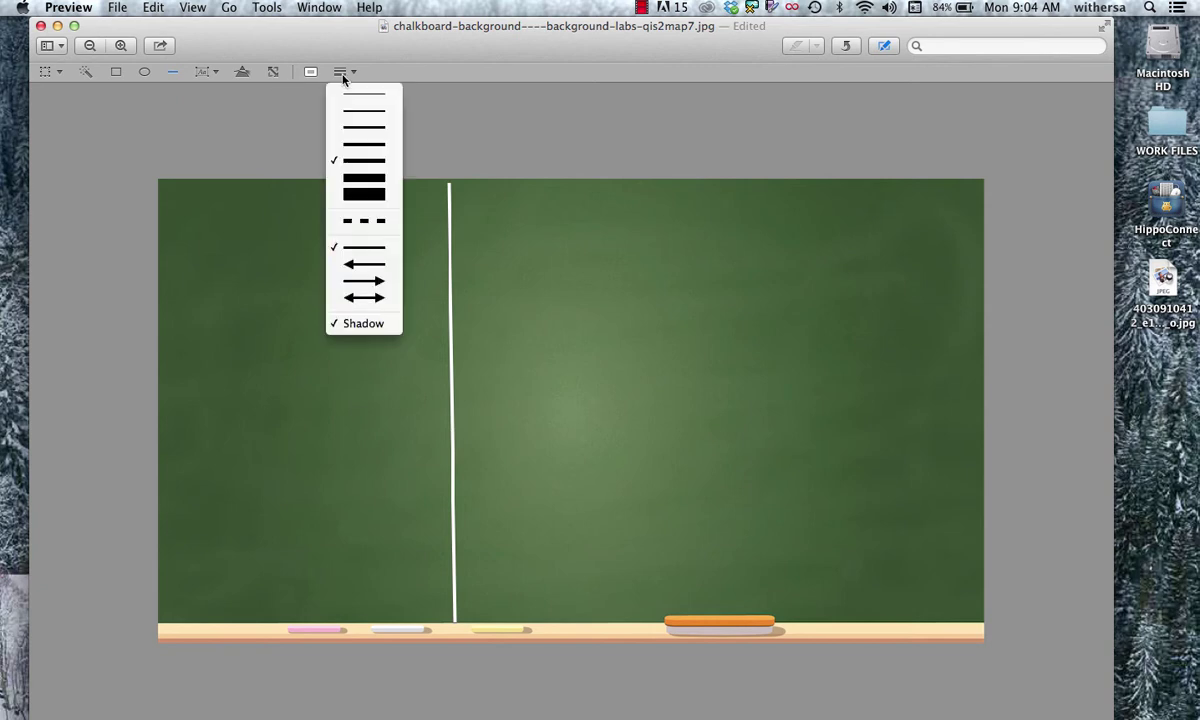
click(174, 73)
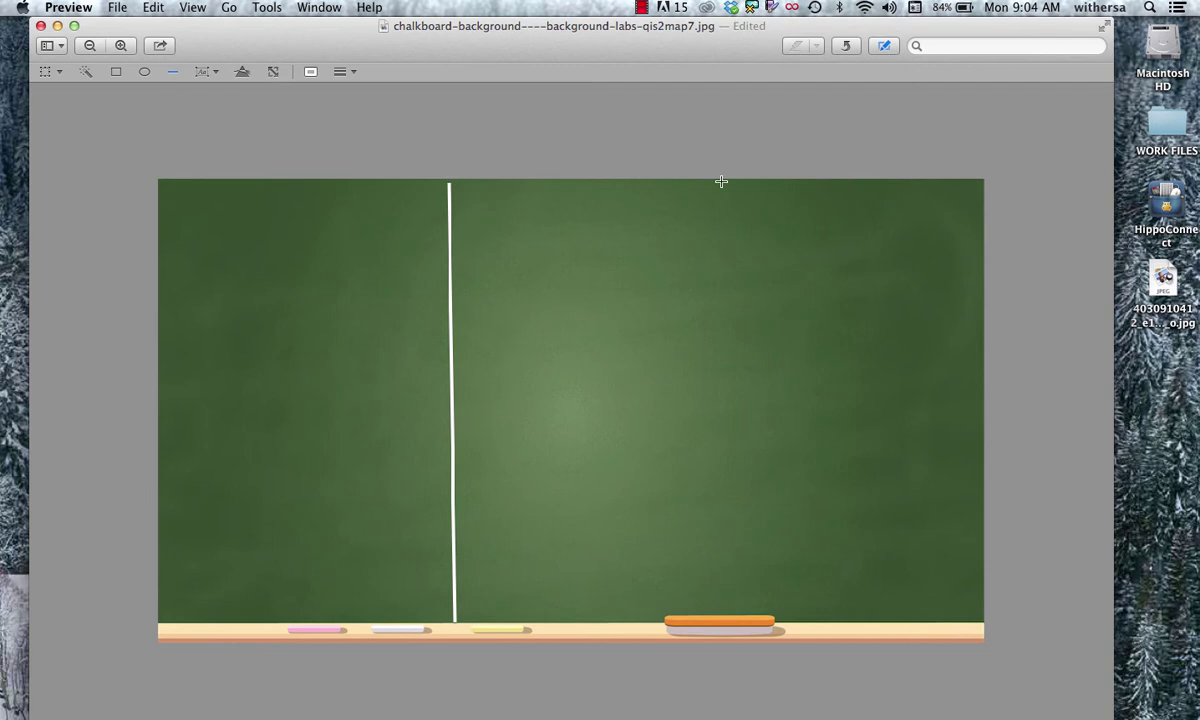
drag(716, 180, 719, 617)
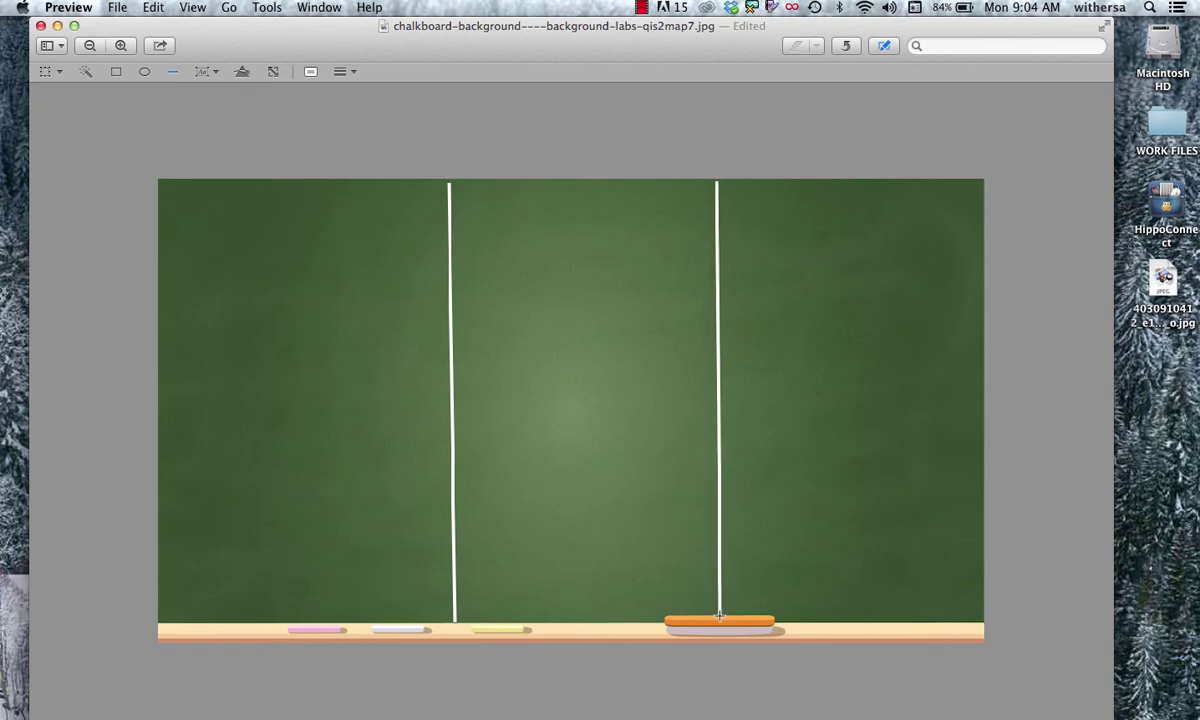
drag(450, 362, 410, 366)
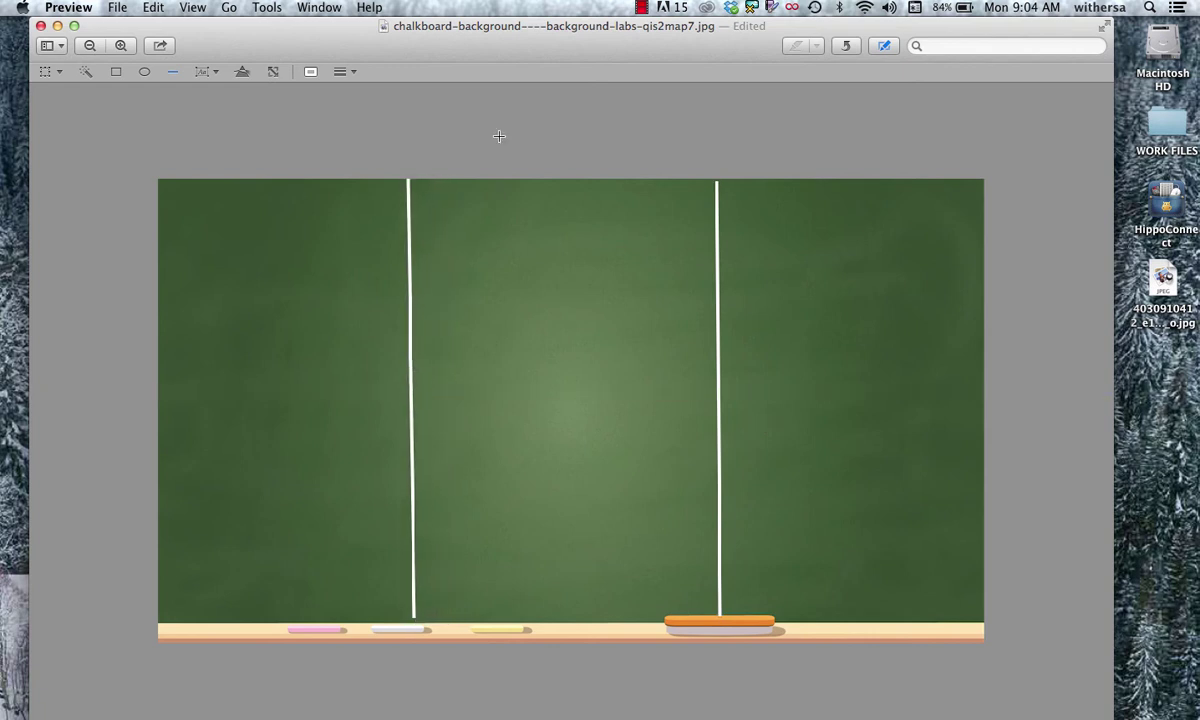
- Add a white 'K' at size 72 in the left column
click(200, 71)
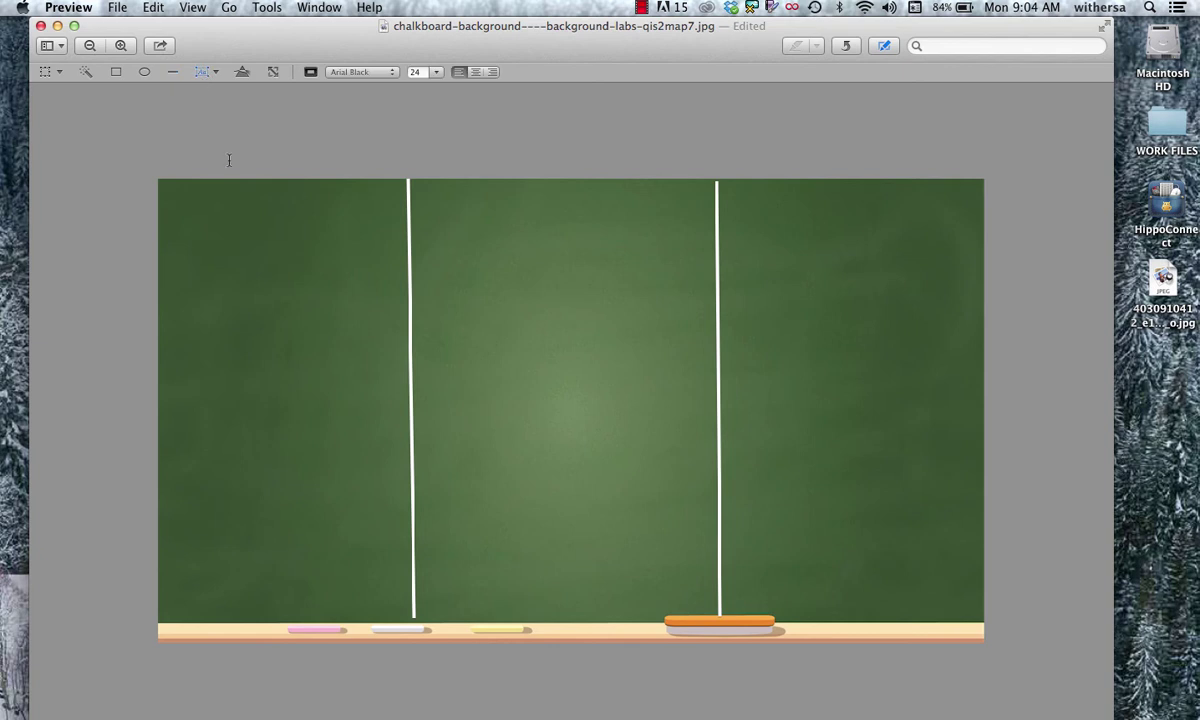
click(258, 253)
text(K)
click(310, 74)
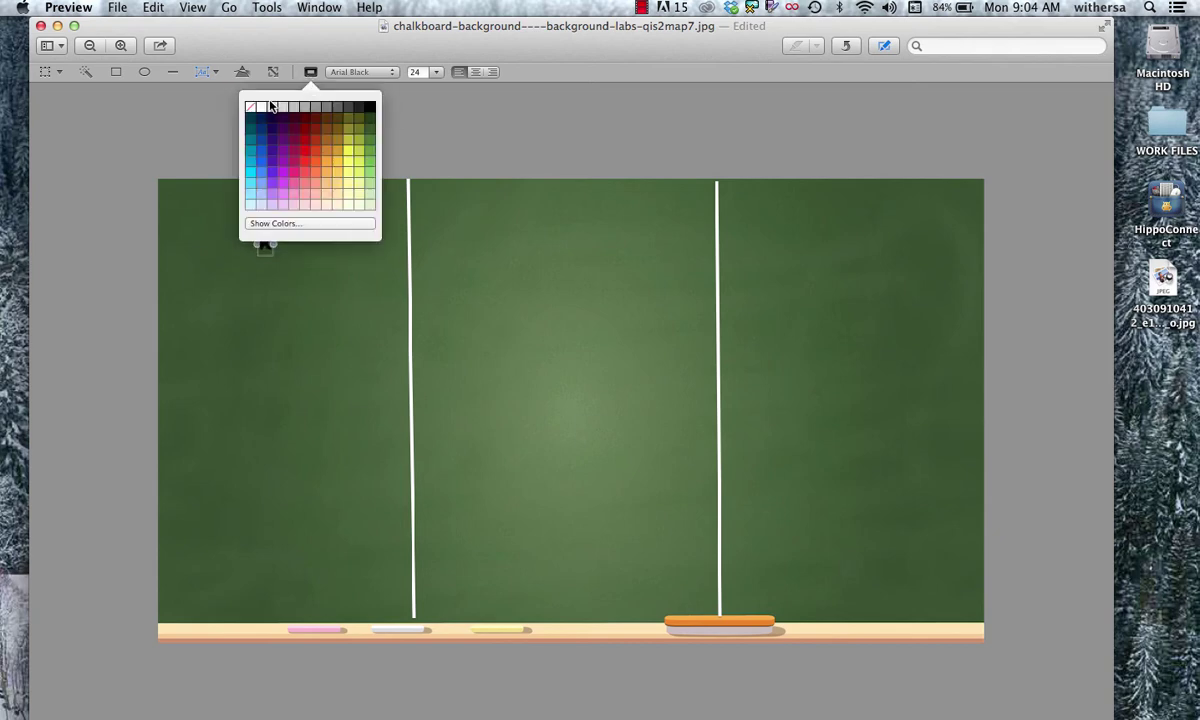
click(260, 101)
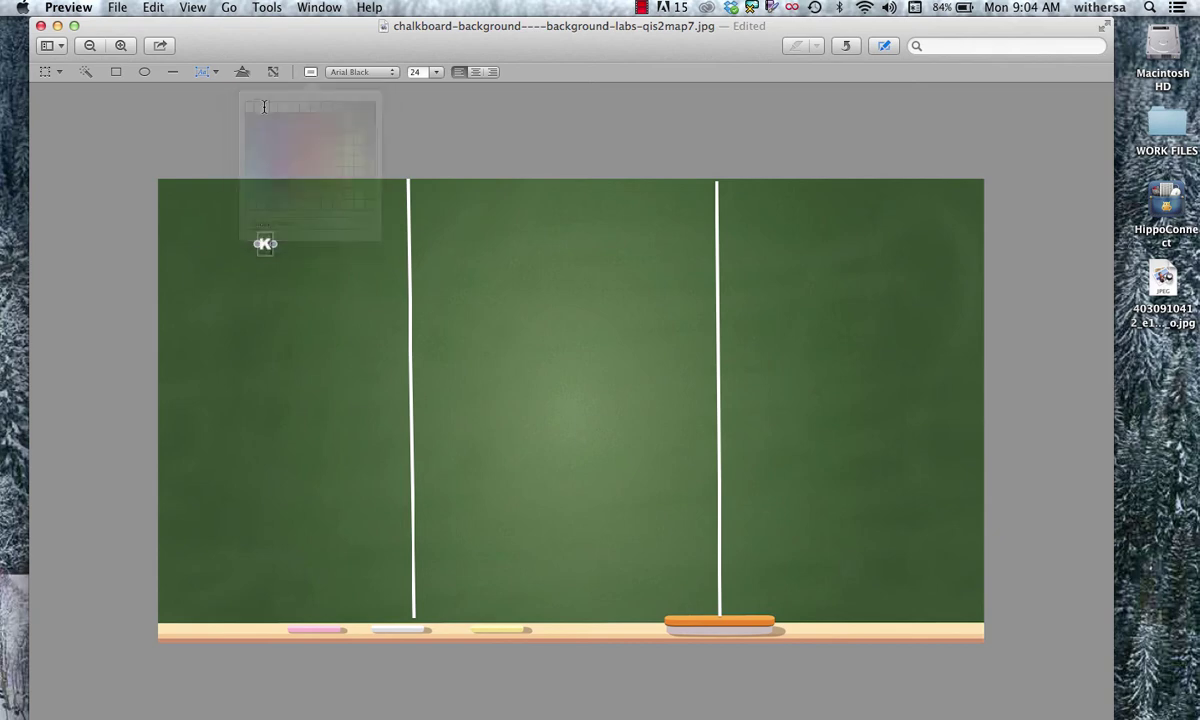
click(414, 72)
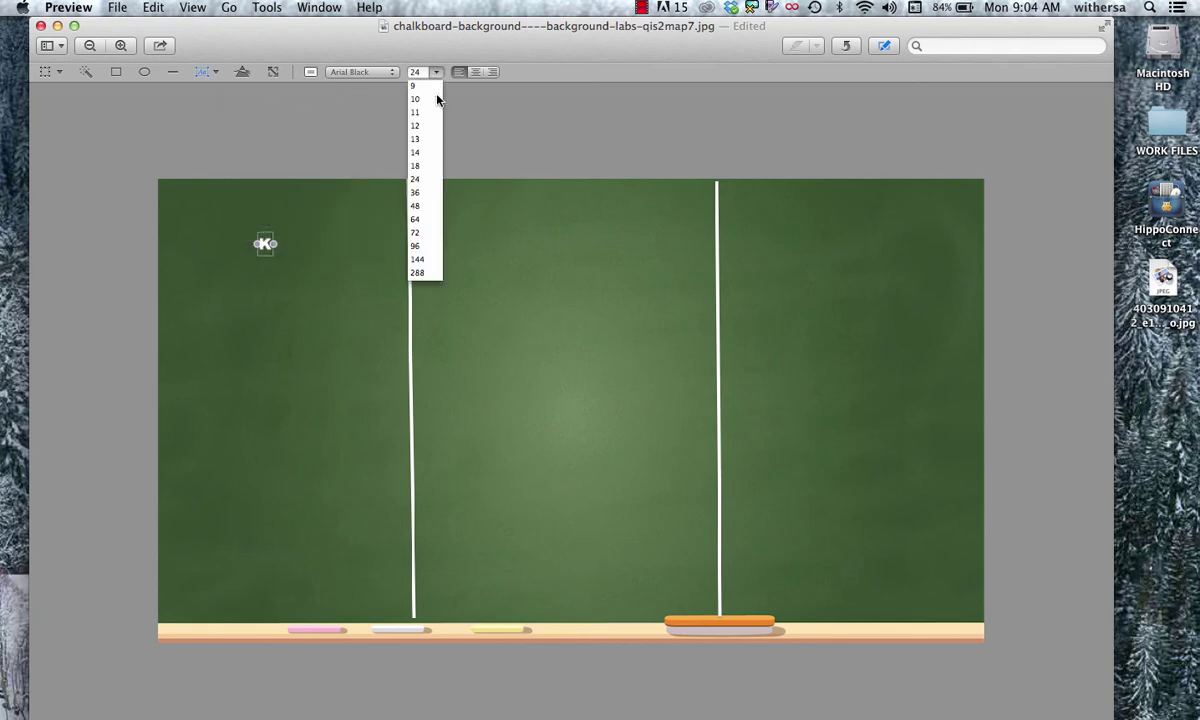
click(416, 232)
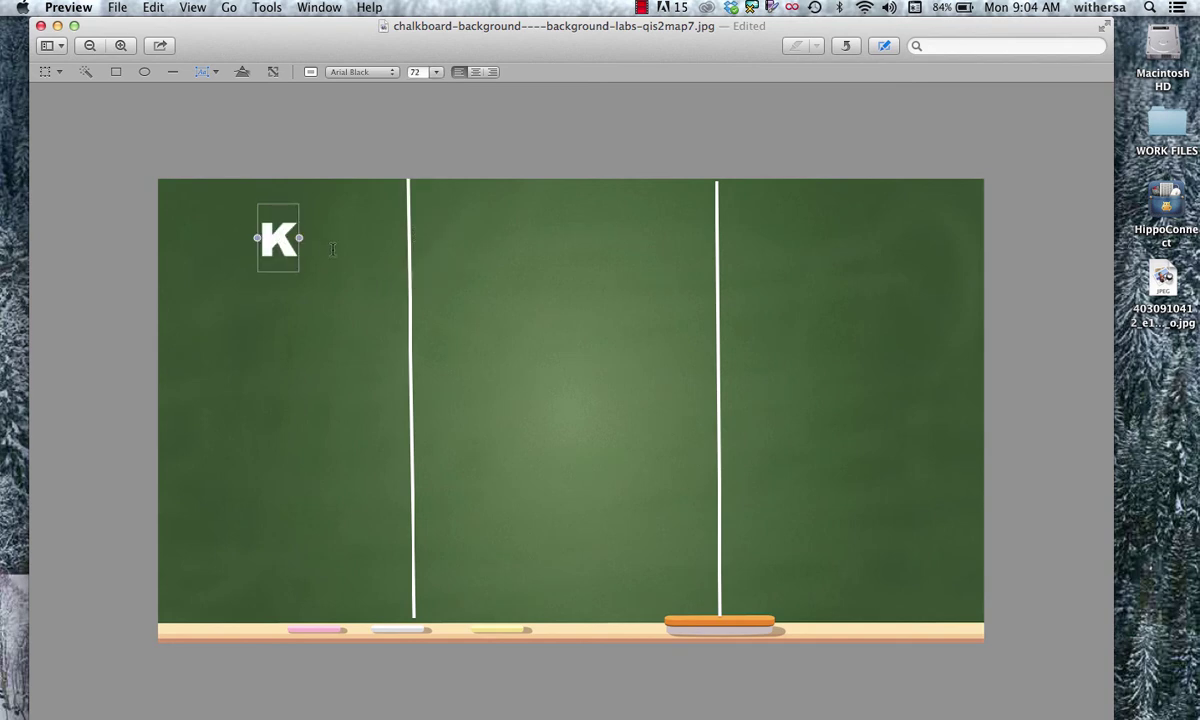
- Nudge the K heading into position, keeping its plain Arial Black style
click(310, 238)
drag(273, 243, 269, 247)
click(270, 246)
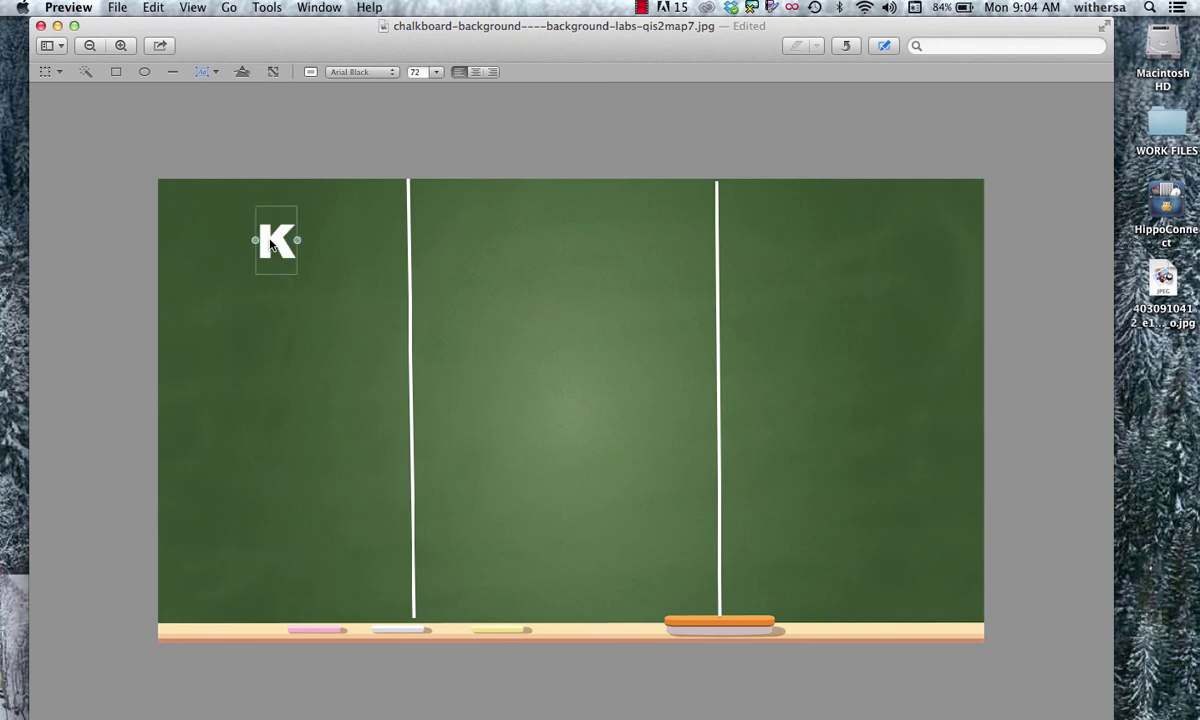
click(207, 76)
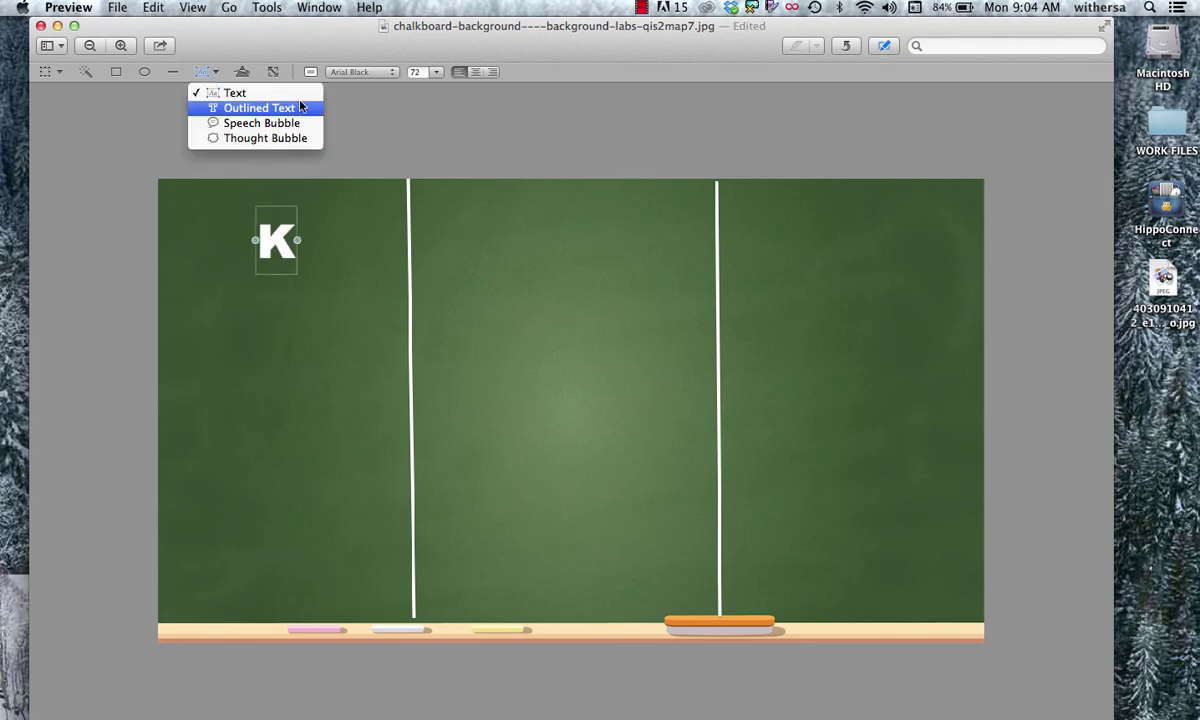
click(269, 96)
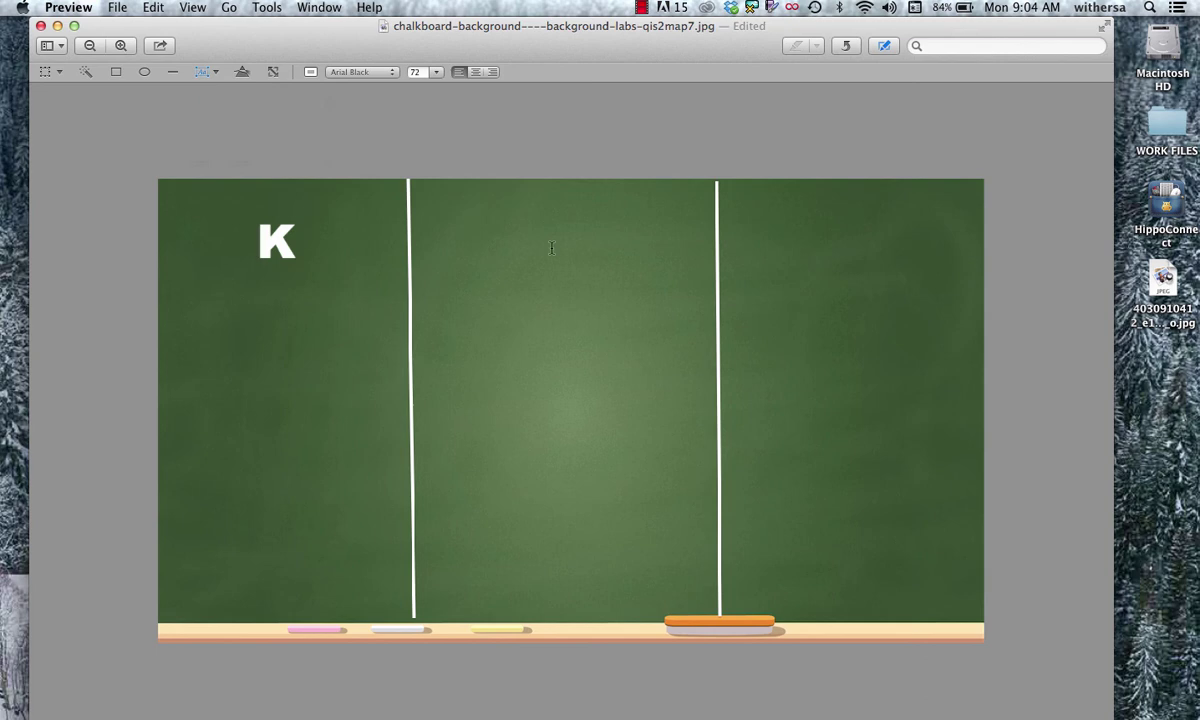
- Add a 'W' heading in the middle column and align it level with the K
click(551, 248)
text(W)
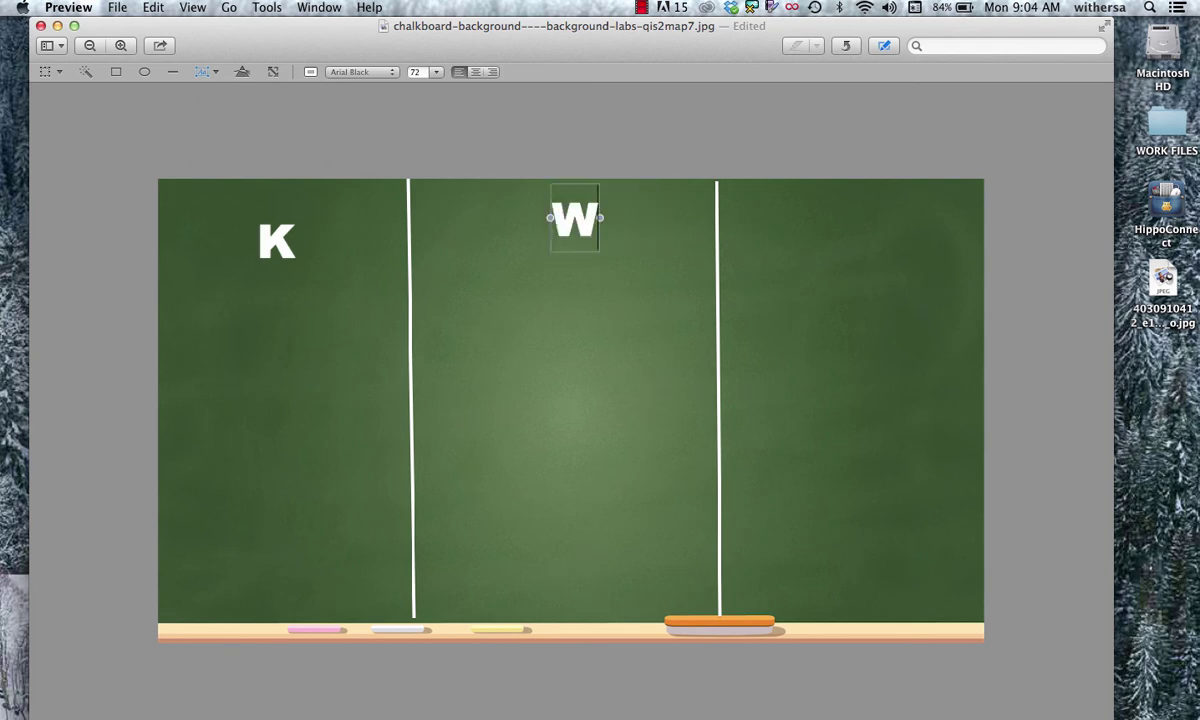
click(659, 239)
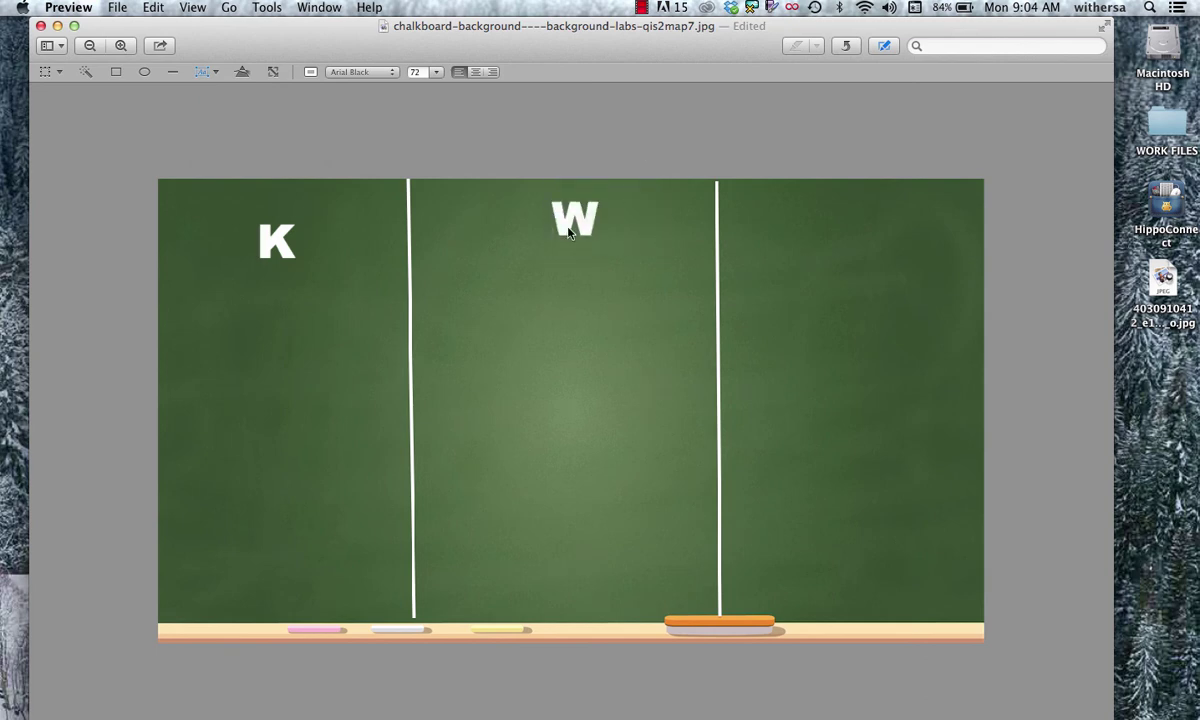
drag(570, 231, 567, 256)
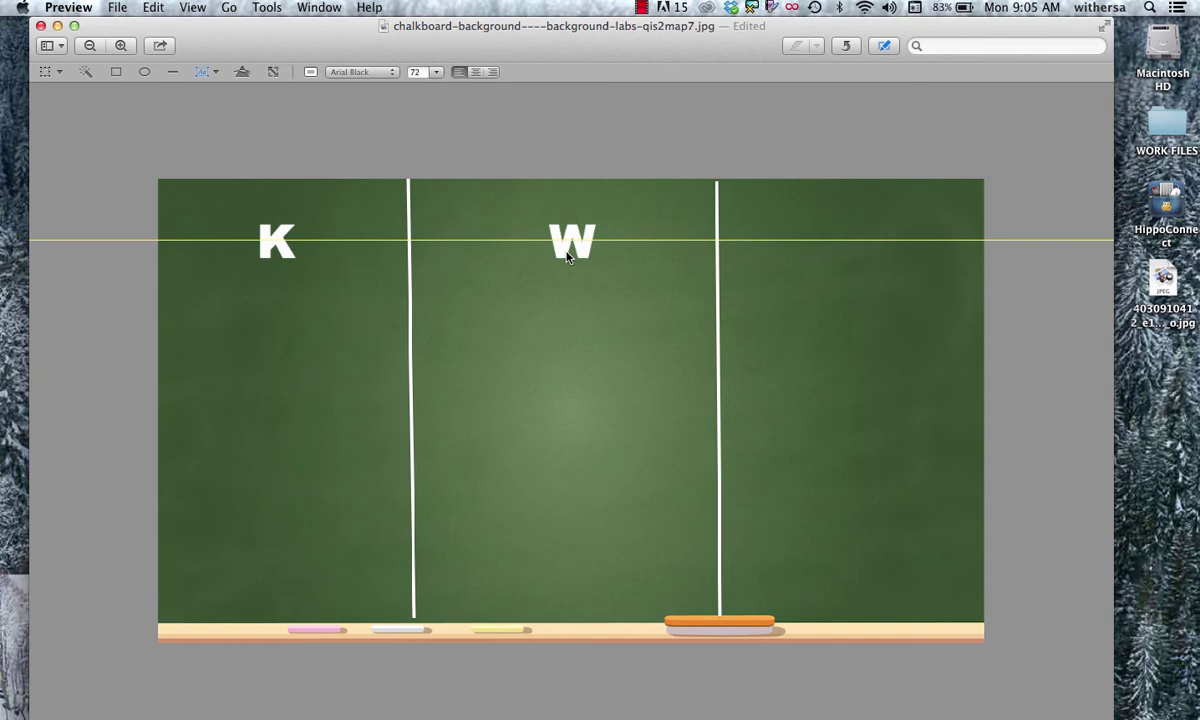
drag(567, 256, 567, 256)
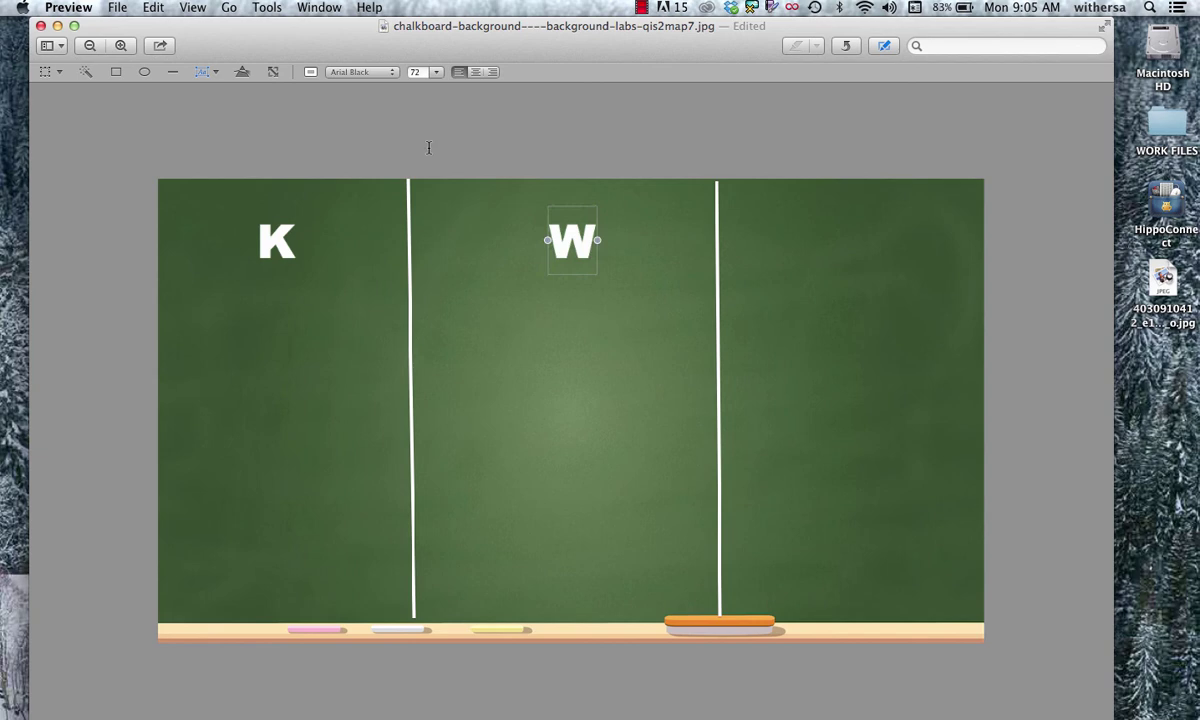
- Add a plain 'L' heading atop the right column, aligned with K and W
click(203, 72)
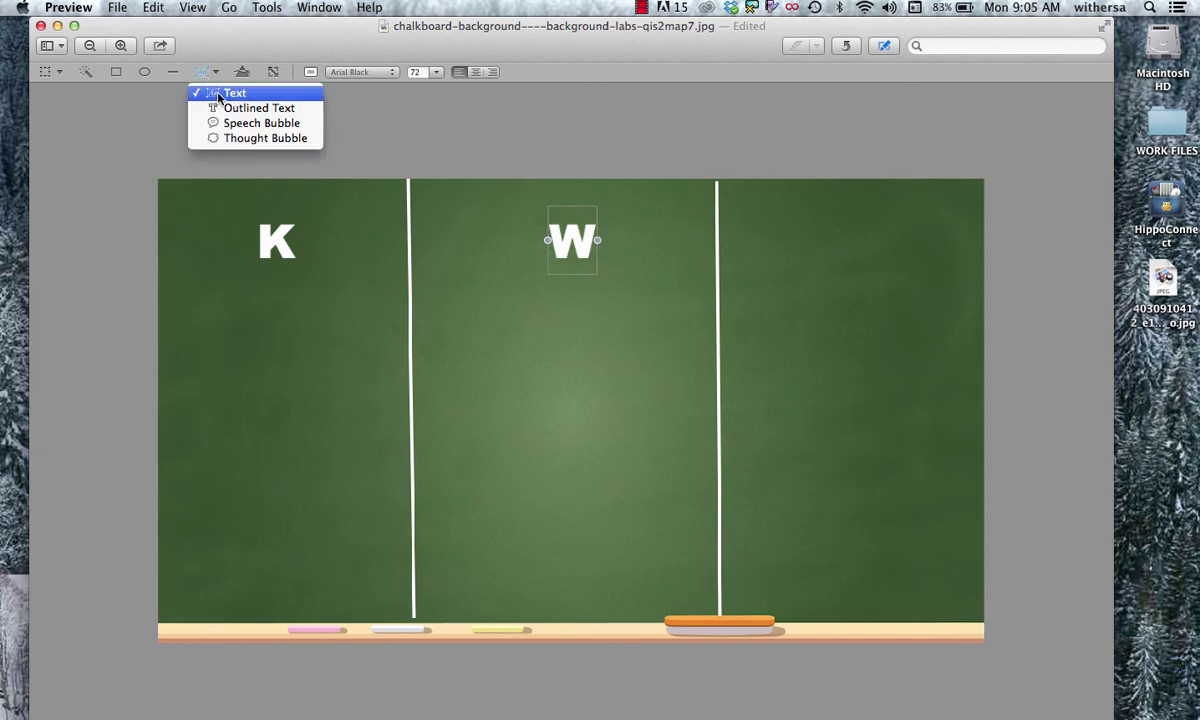
click(253, 93)
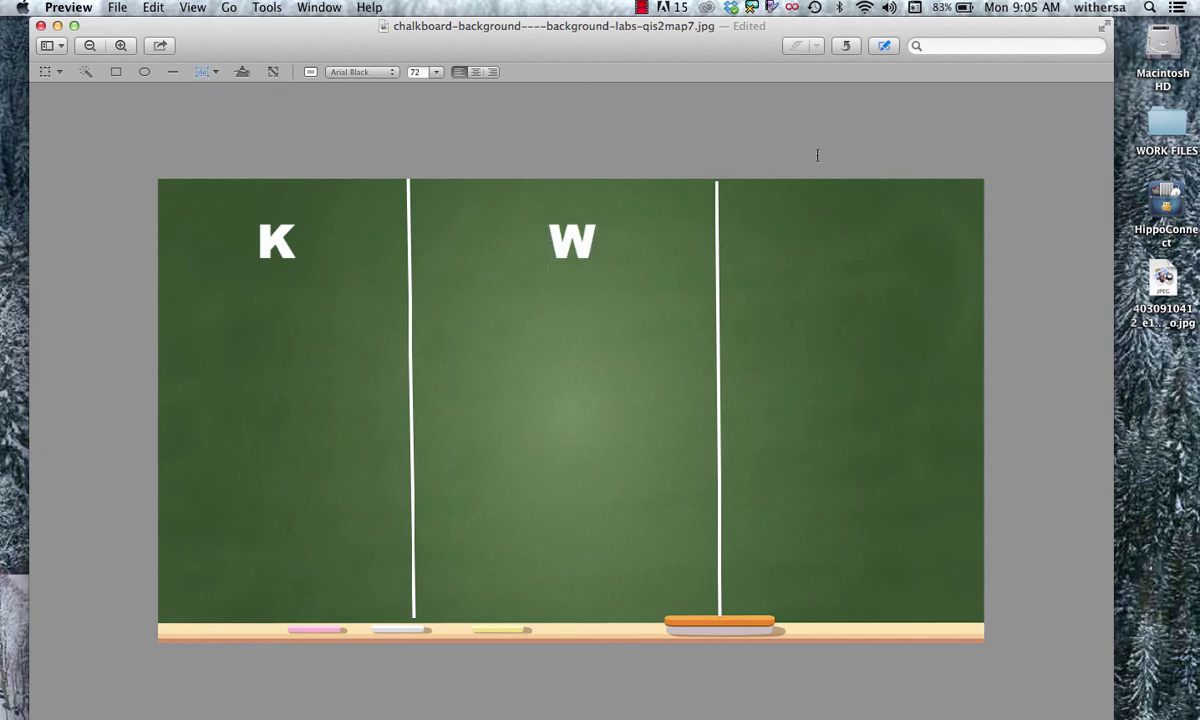
click(845, 254)
text(L)
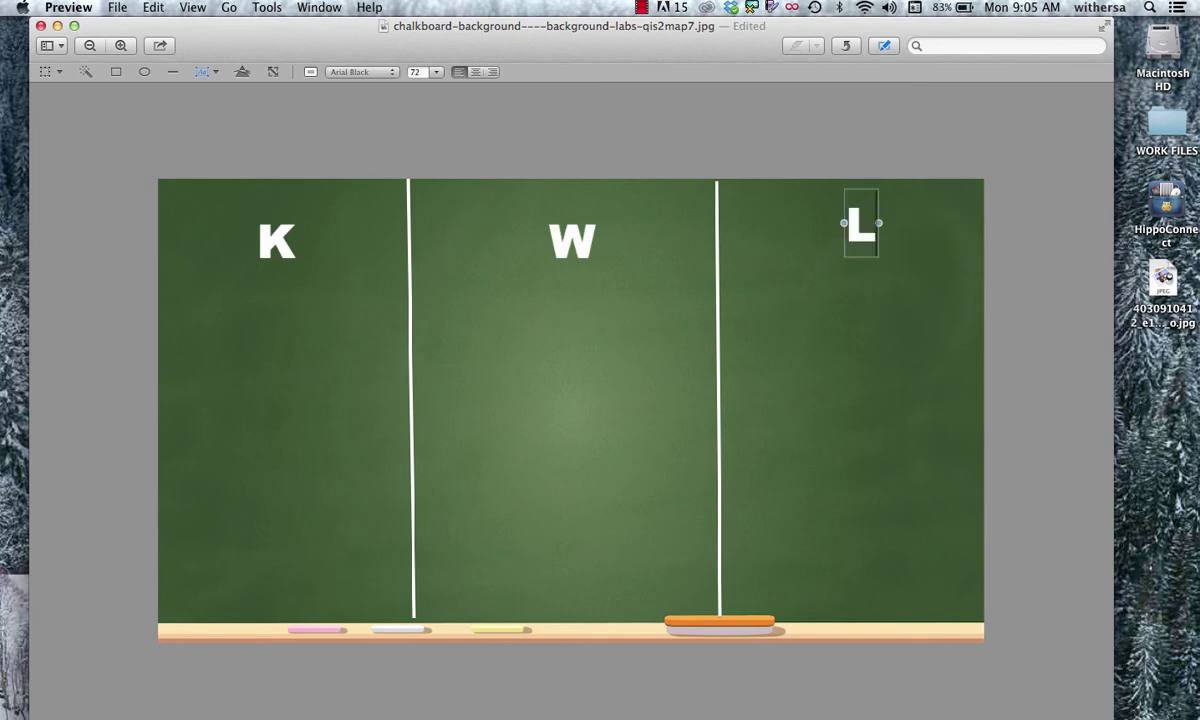
click(878, 262)
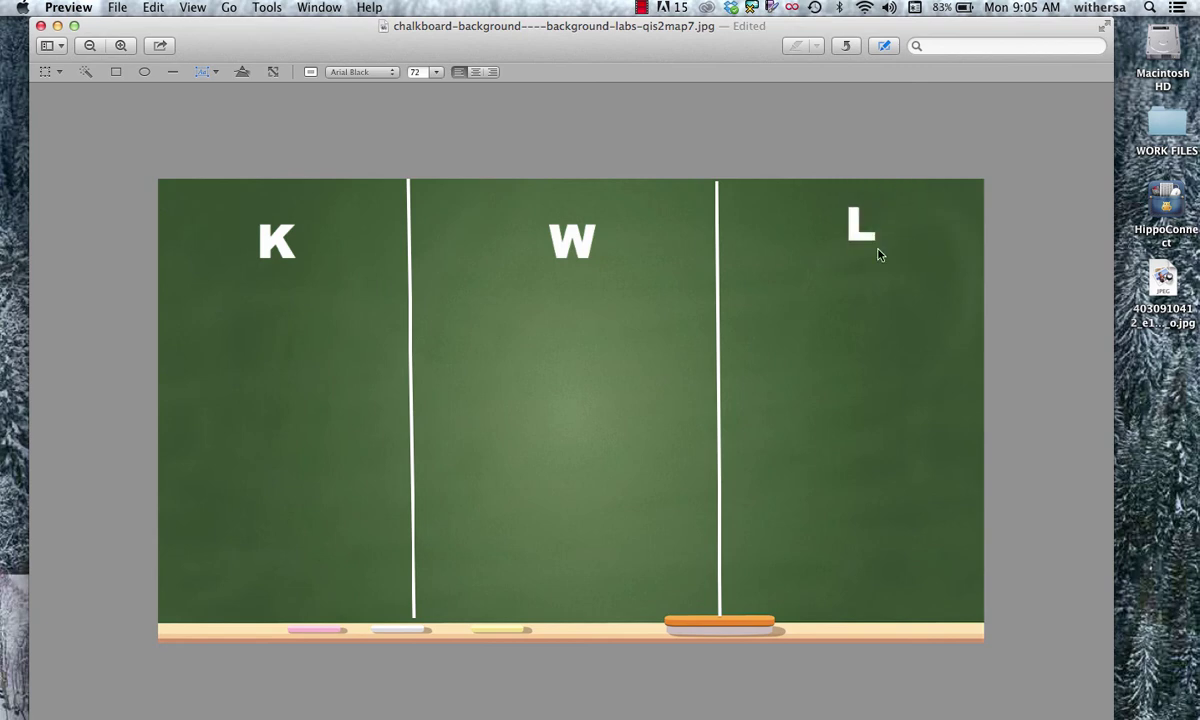
drag(855, 233, 853, 251)
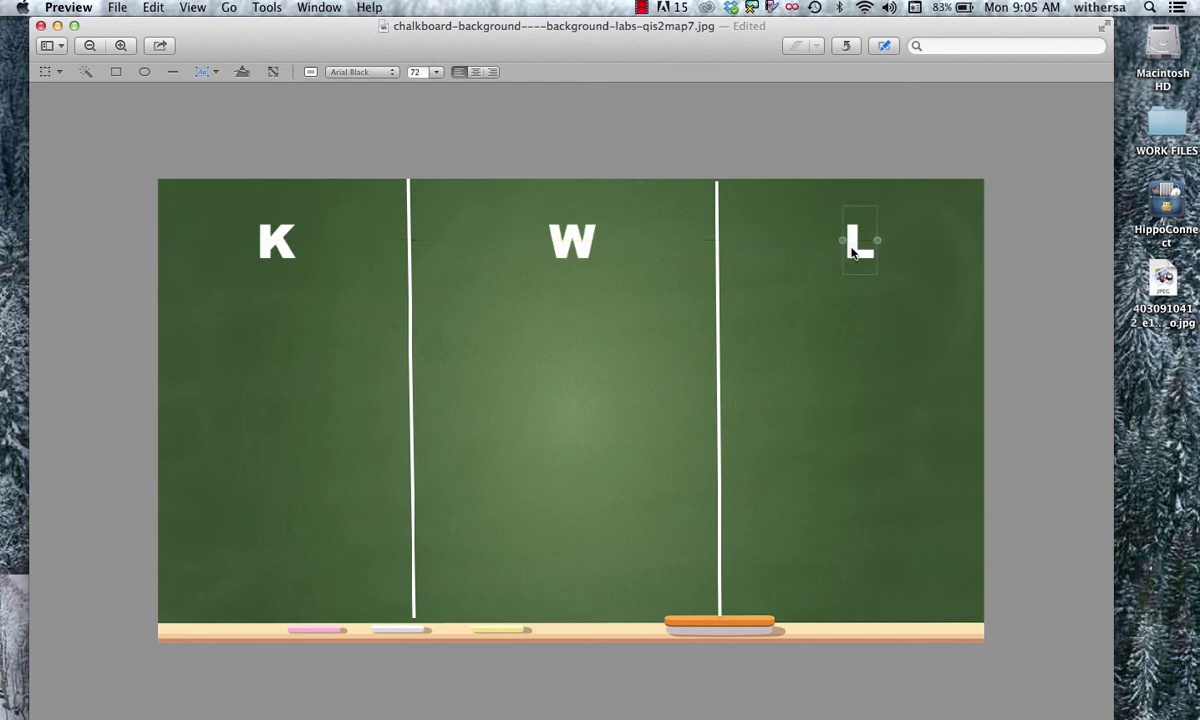
- Save the edited K-W-L chalkboard image from the File menu
click(106, 8)
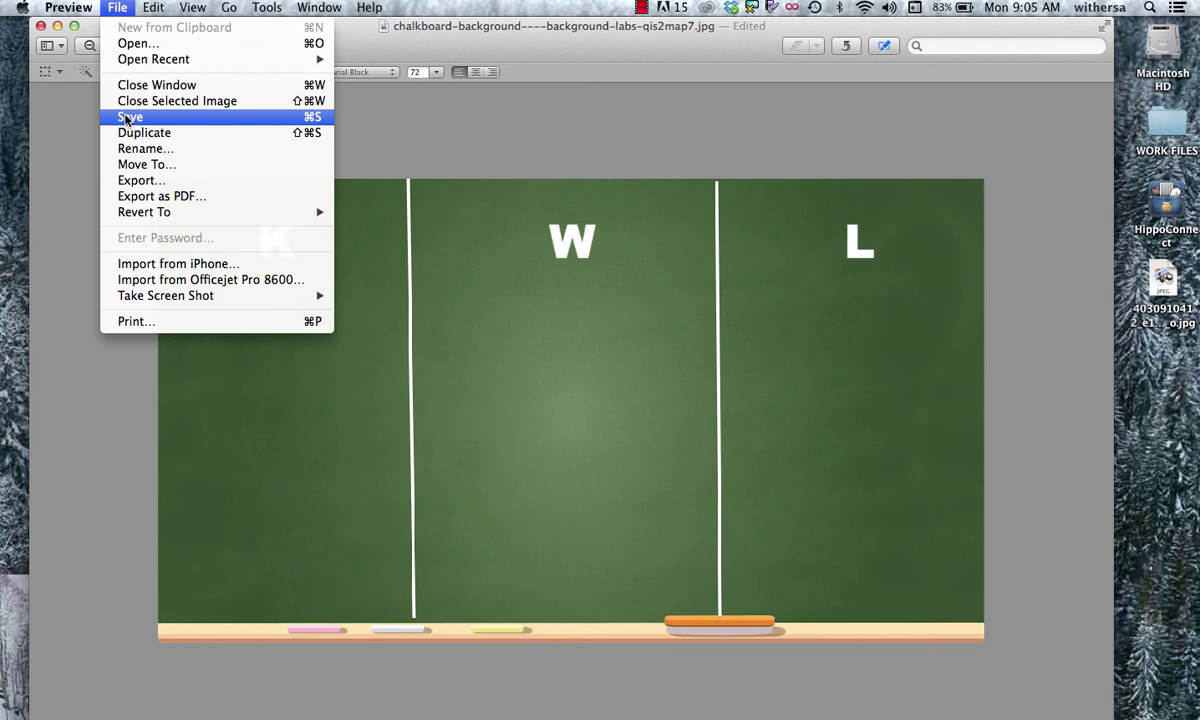
click(134, 118)
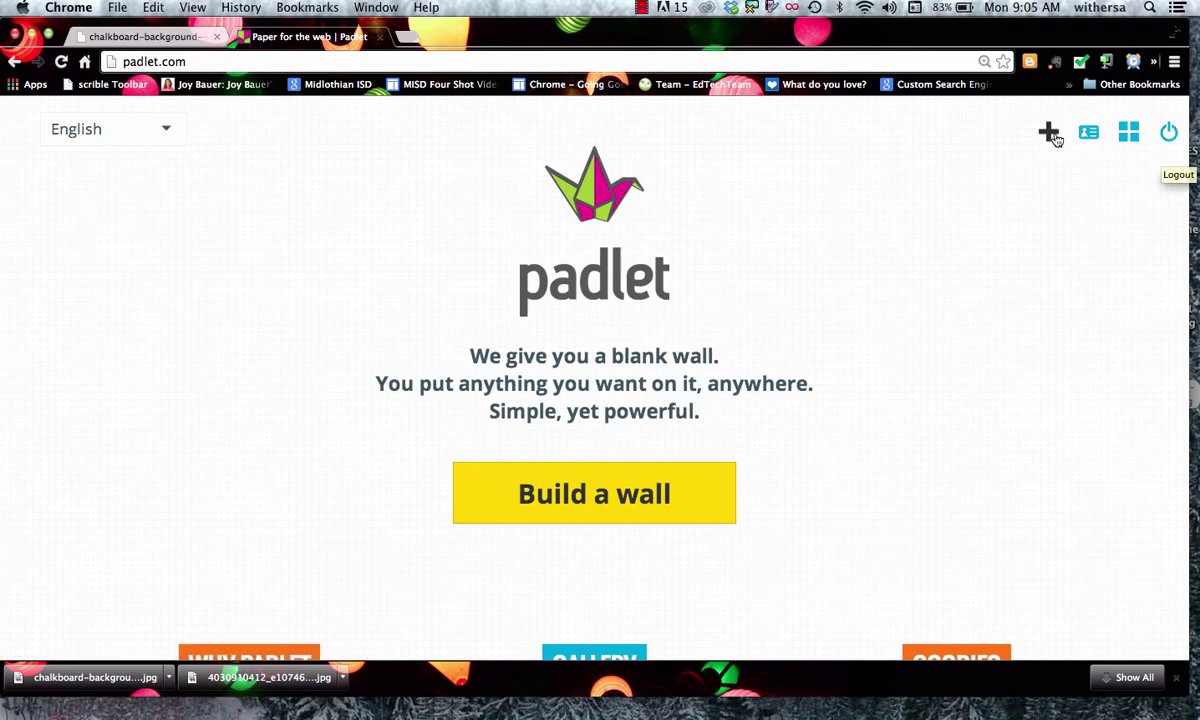
- Build a new blank wall from the padlet.com homepage
click(1048, 134)
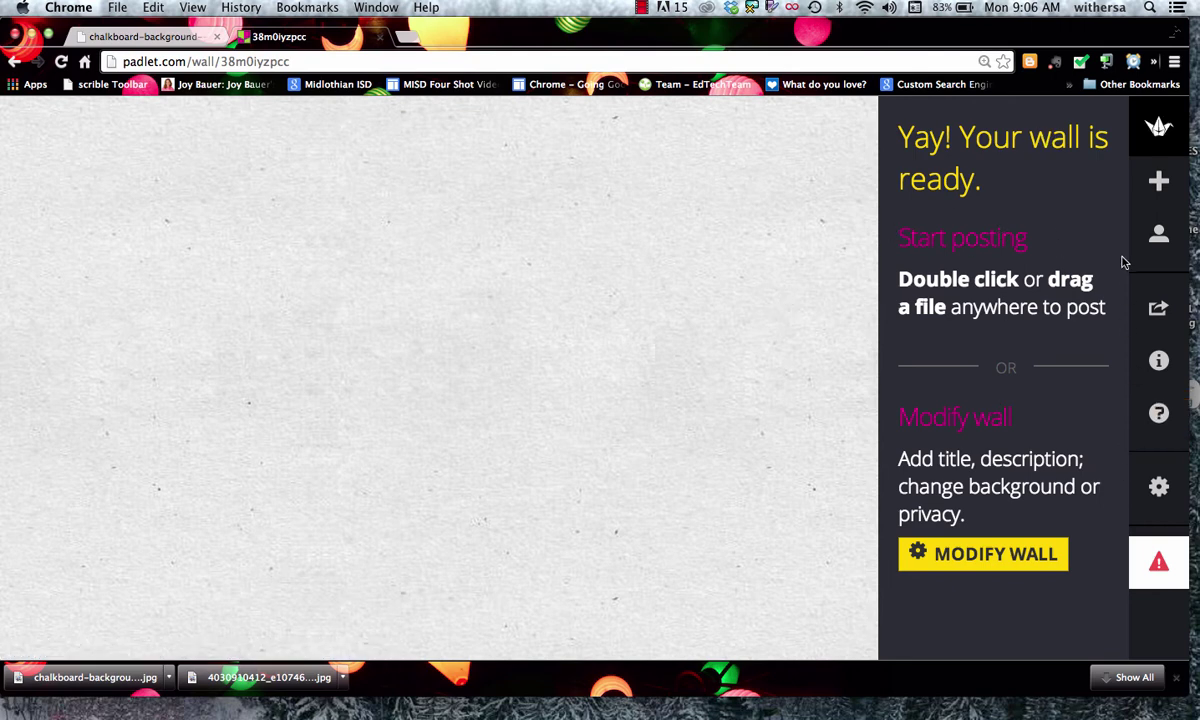
- Open the wall's wallpaper settings and switch to uploading your own image file
click(1157, 489)
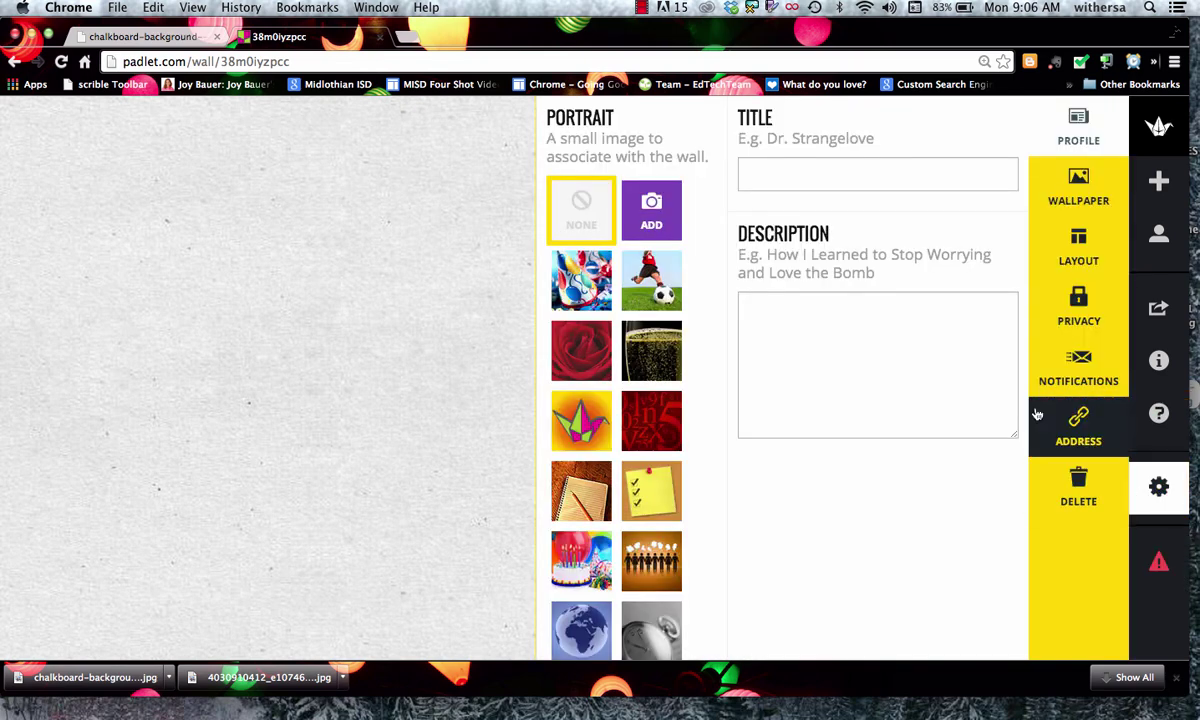
click(1077, 183)
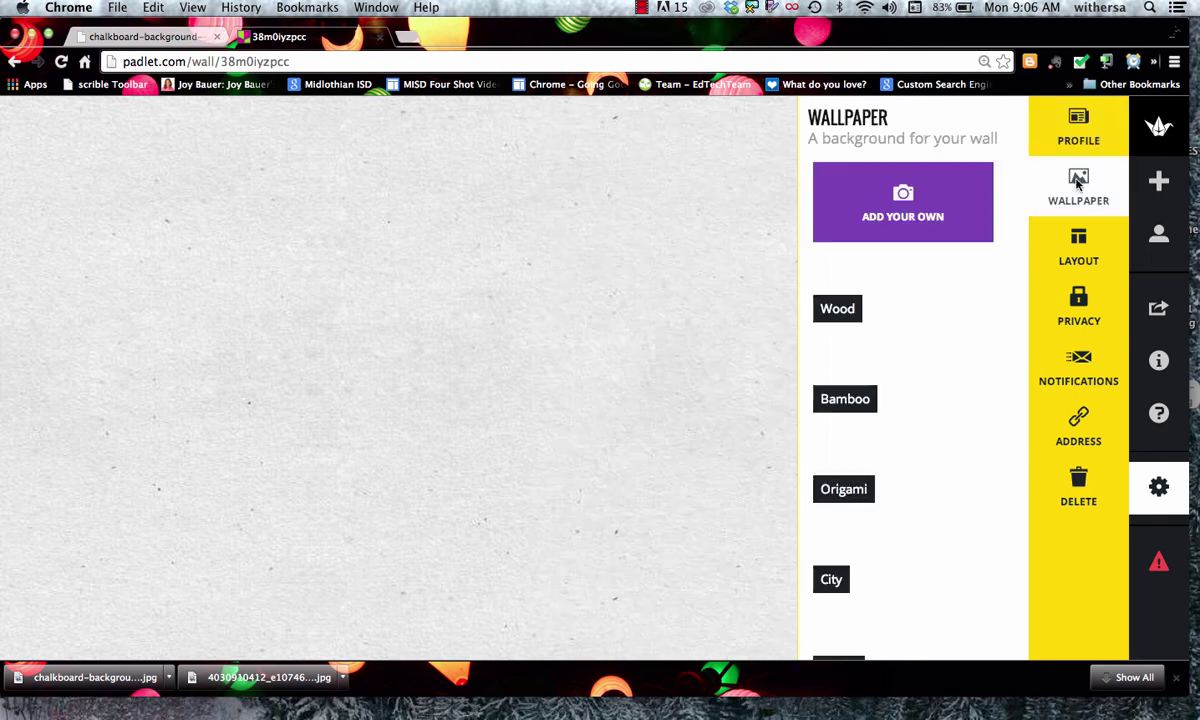
click(903, 198)
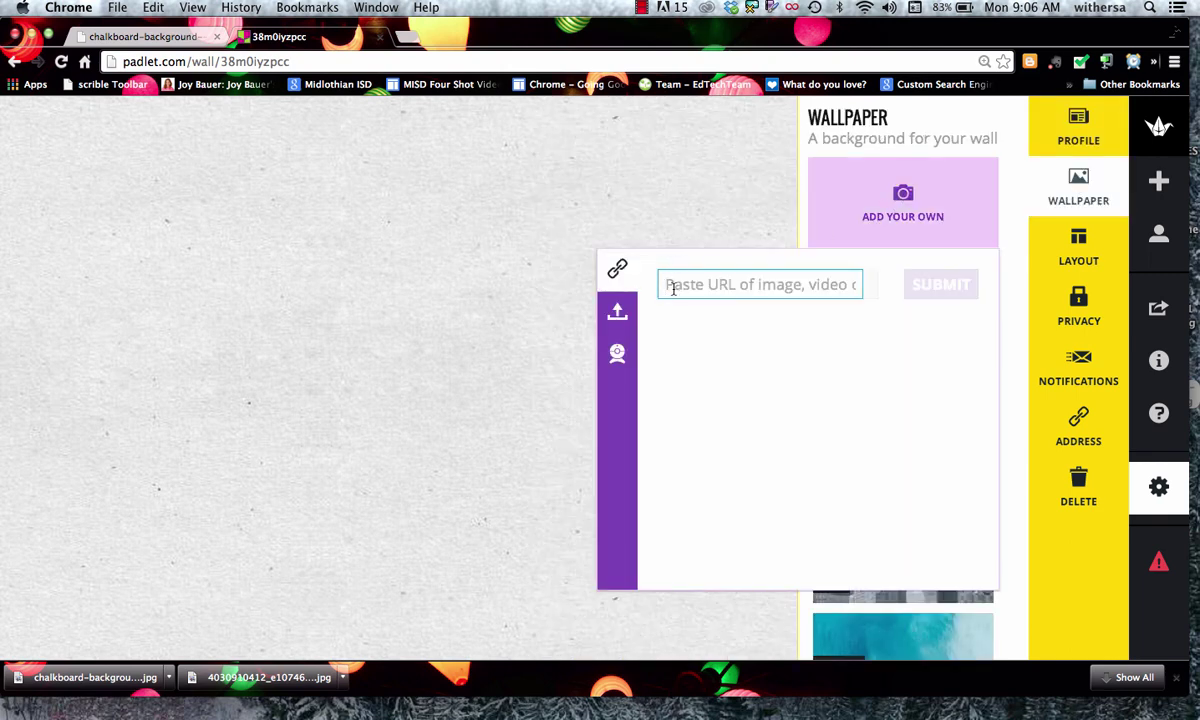
click(618, 317)
click(618, 317)
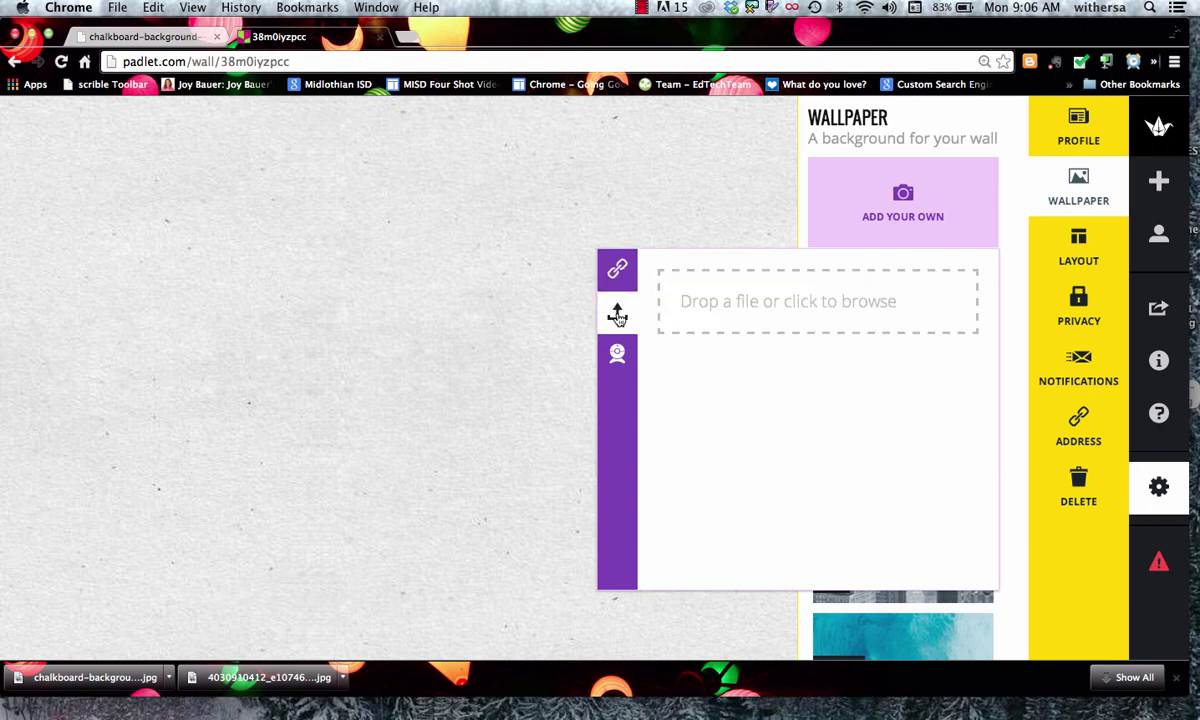
- Upload the chalkboard JPG from the Desktop as the wall's wallpaper and close settings
click(729, 318)
click(45, 203)
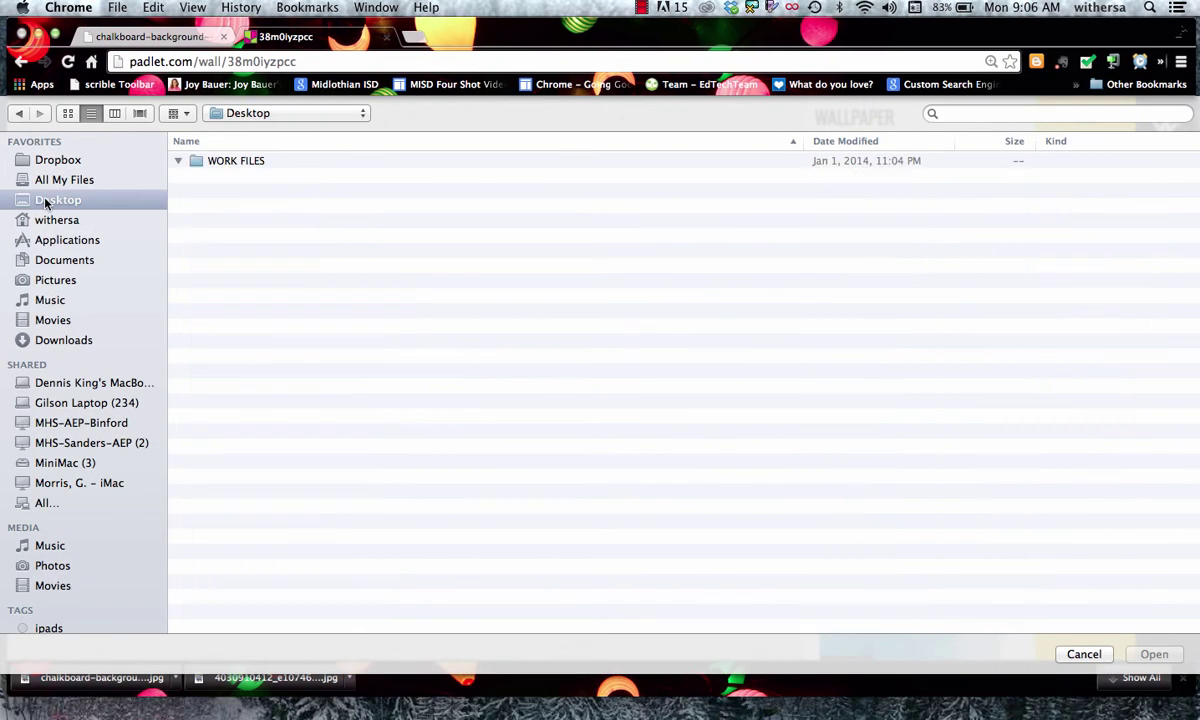
click(1153, 654)
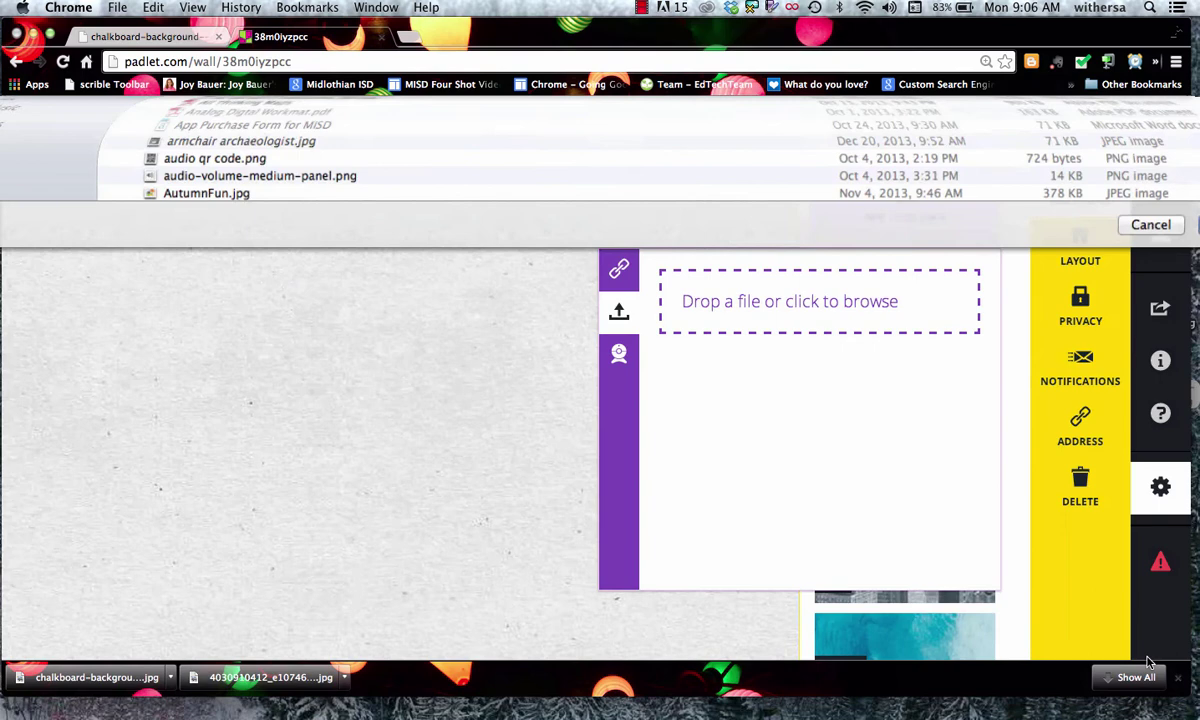
click(944, 286)
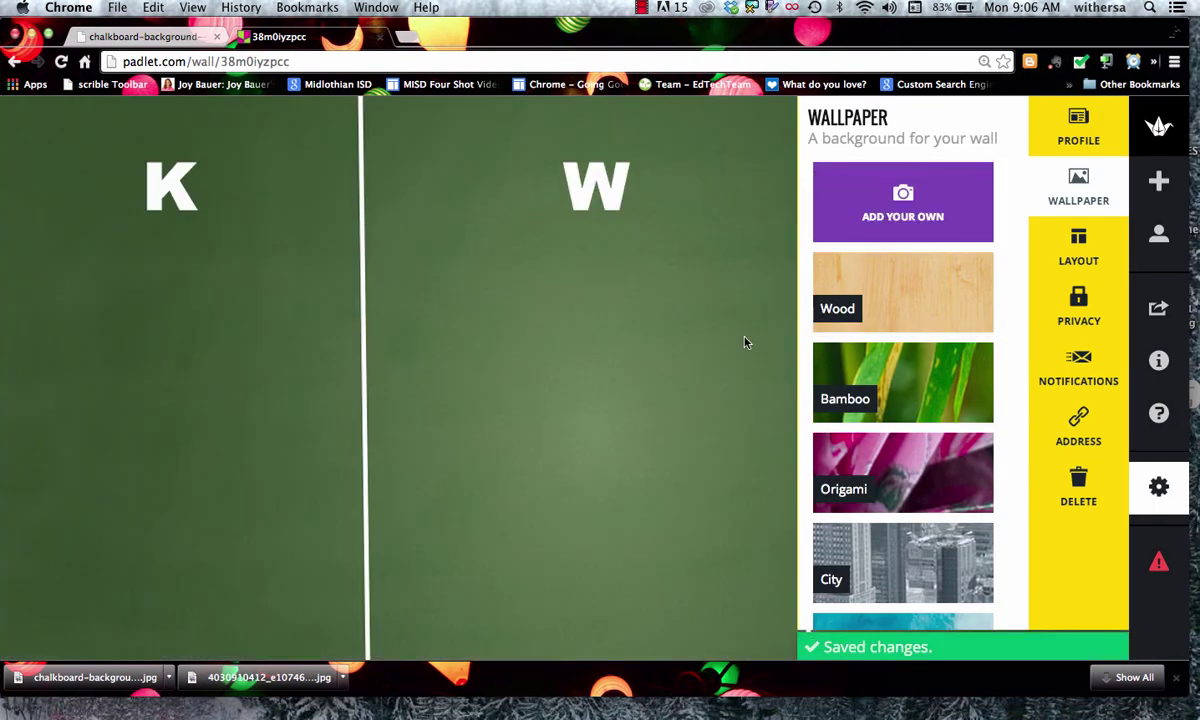
click(744, 342)
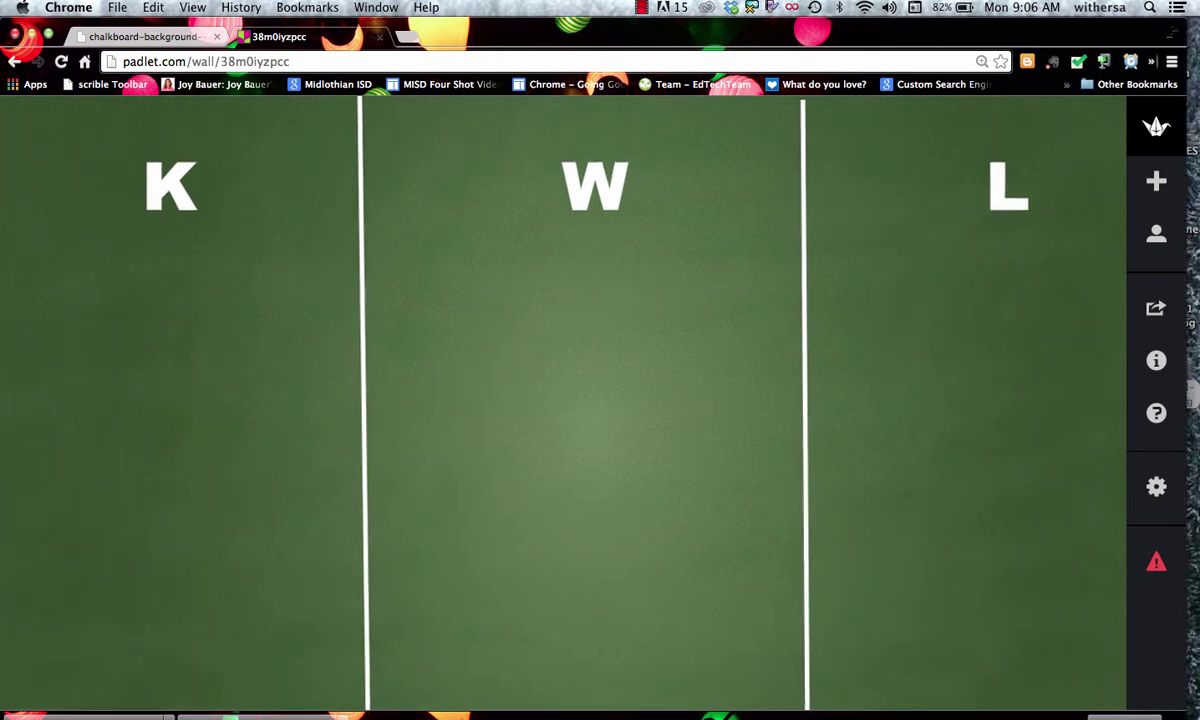